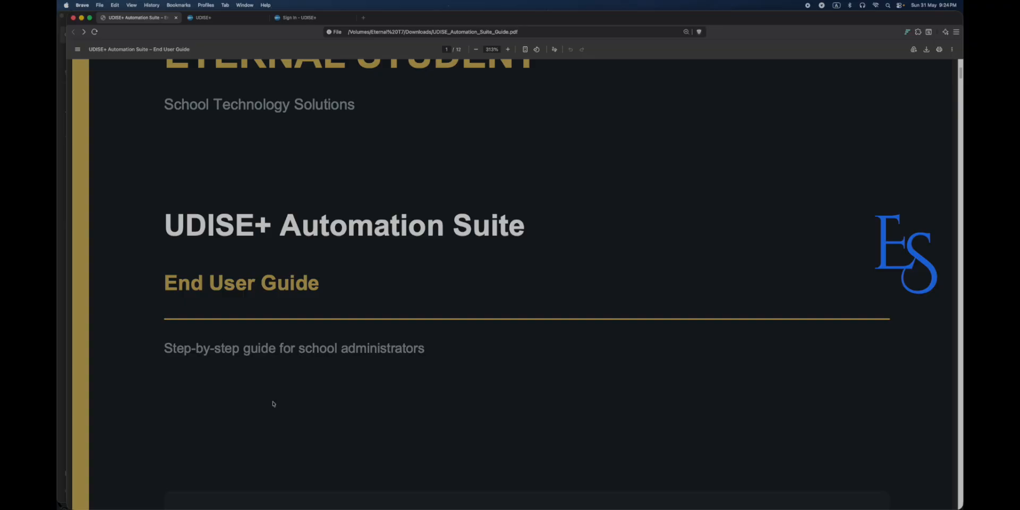
Scroll the UDISE+ guide PDF down to the Google Colab link and bring up its context menu.
scroll(273, 404, down, 5)
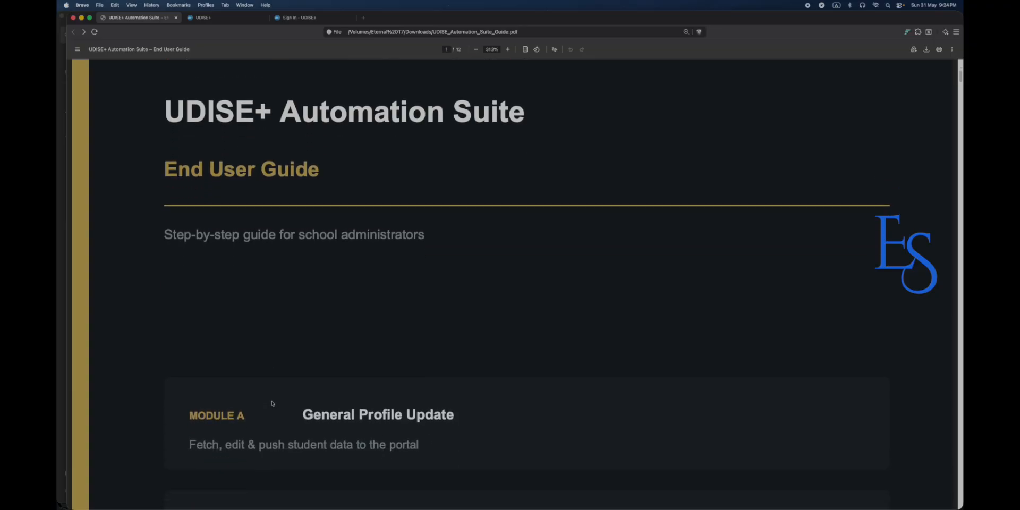
scroll(272, 403, down, 4)
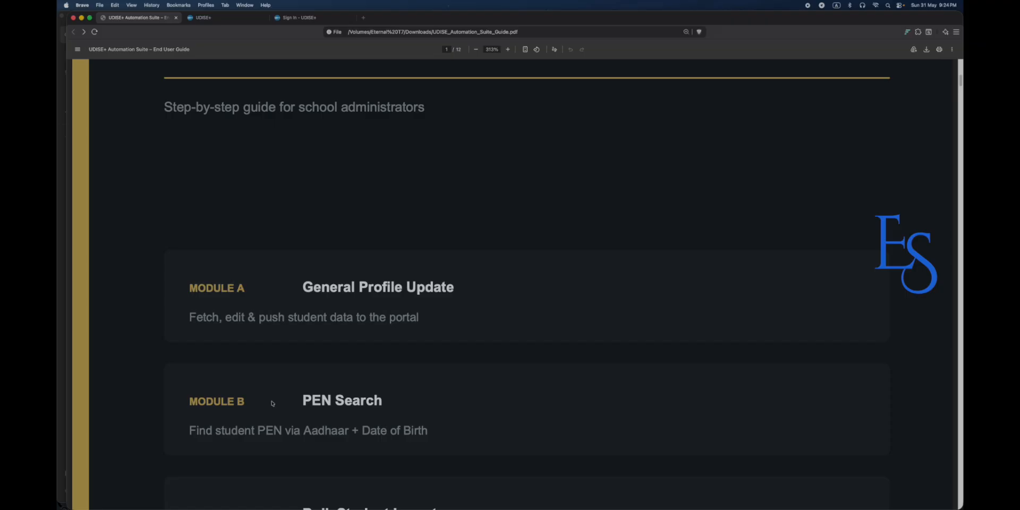
scroll(272, 403, down, 7)
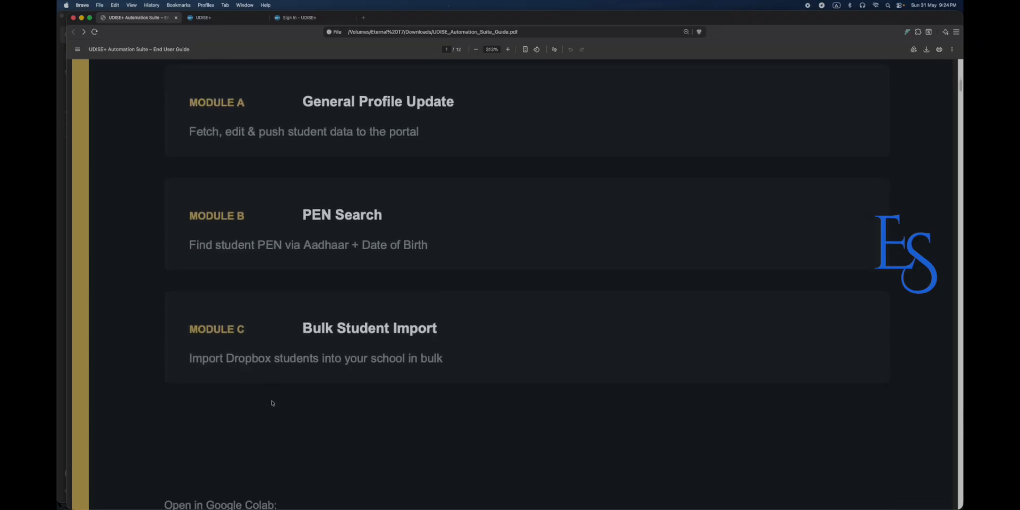
scroll(272, 403, down, 4)
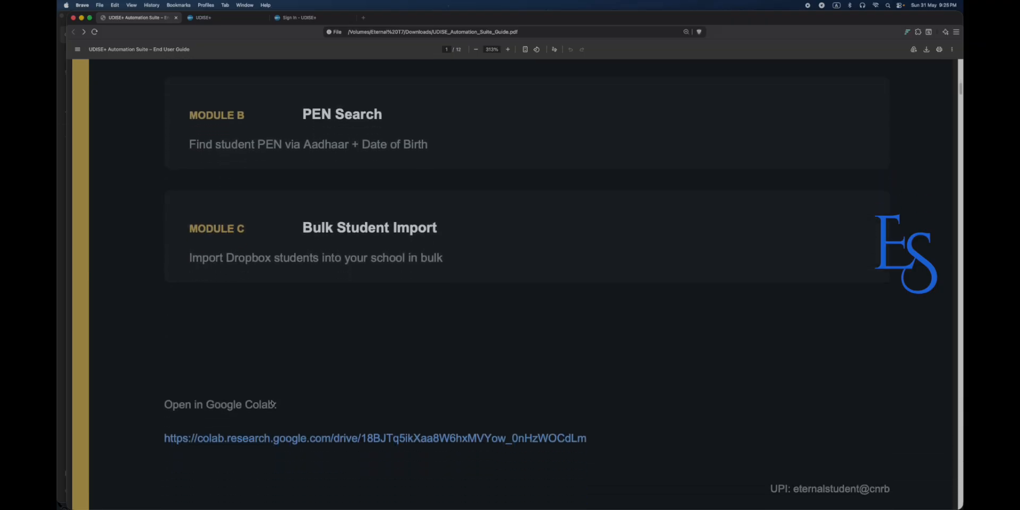
scroll(286, 382, down, 1)
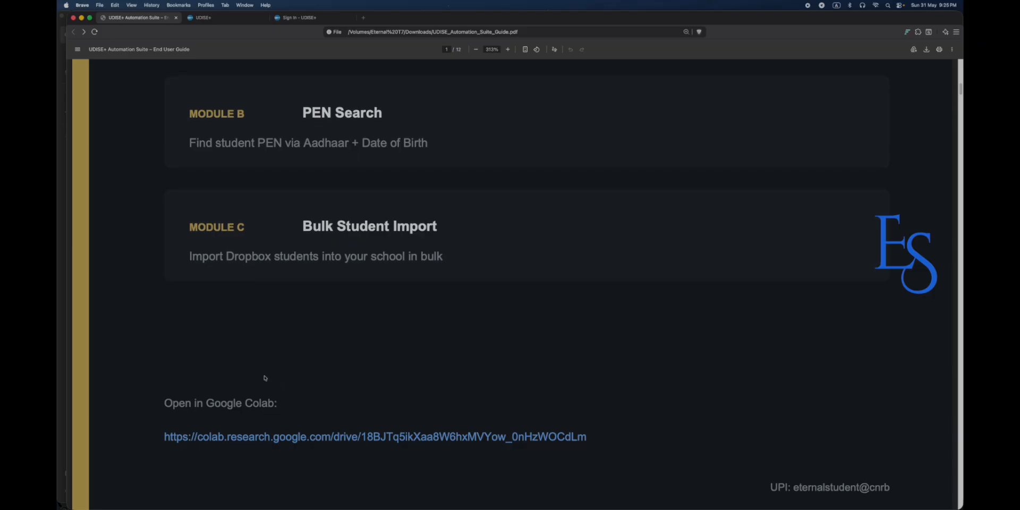
right_click(288, 438)
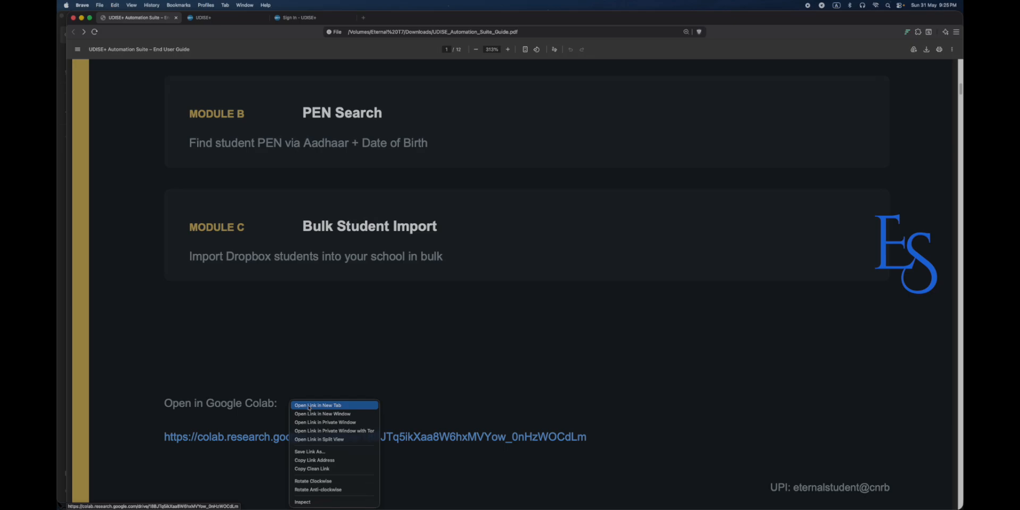
Open the Colab notebook in a new tab, switch it to the second Google account, and close the first tab.
click(309, 406)
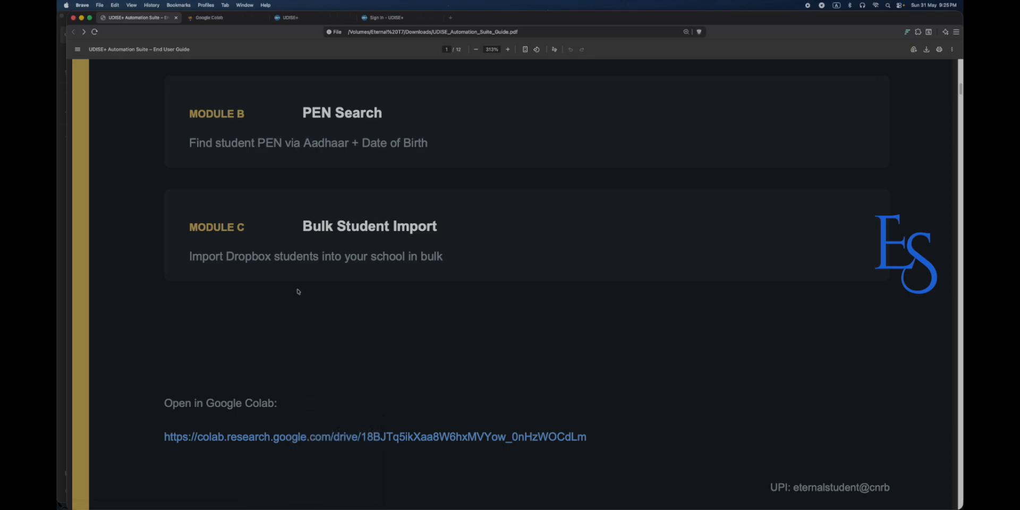
click(204, 19)
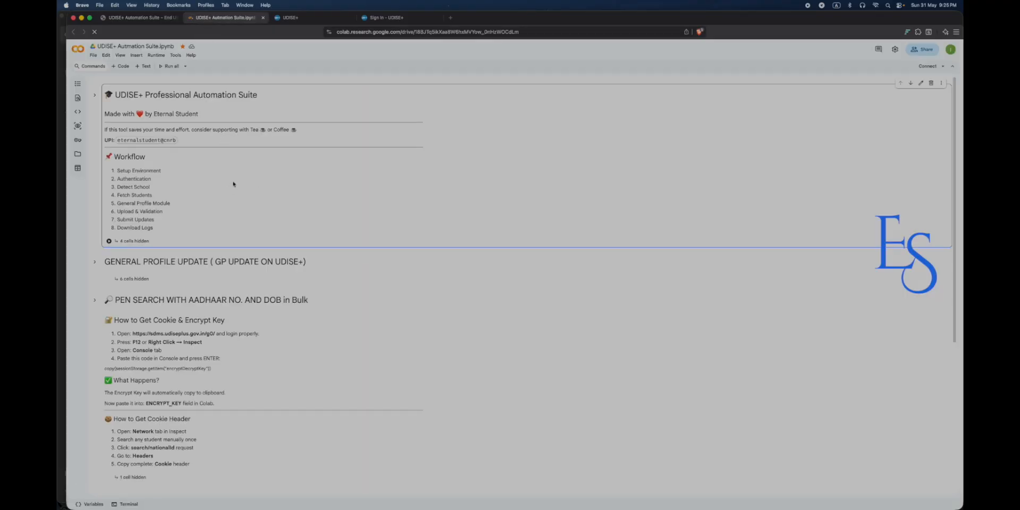
click(952, 50)
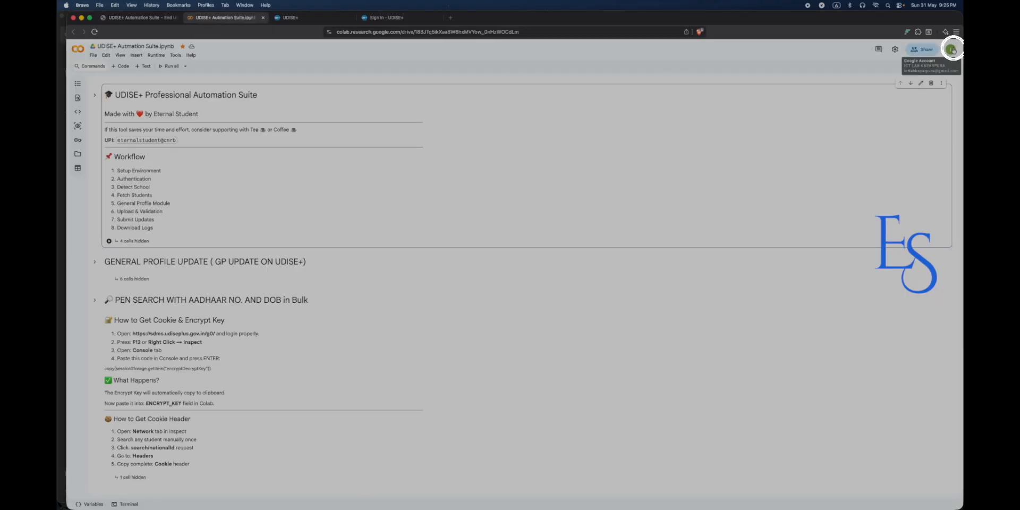
click(884, 168)
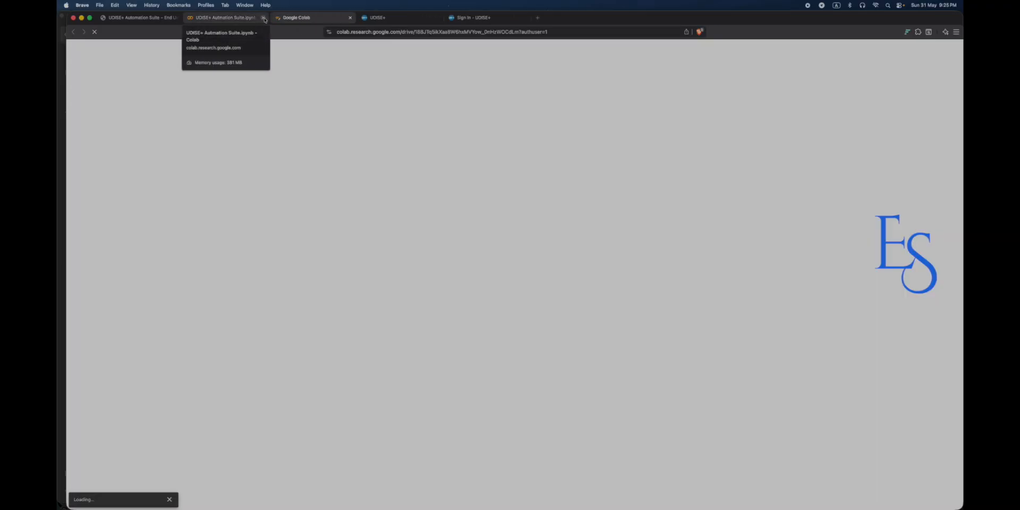
click(263, 18)
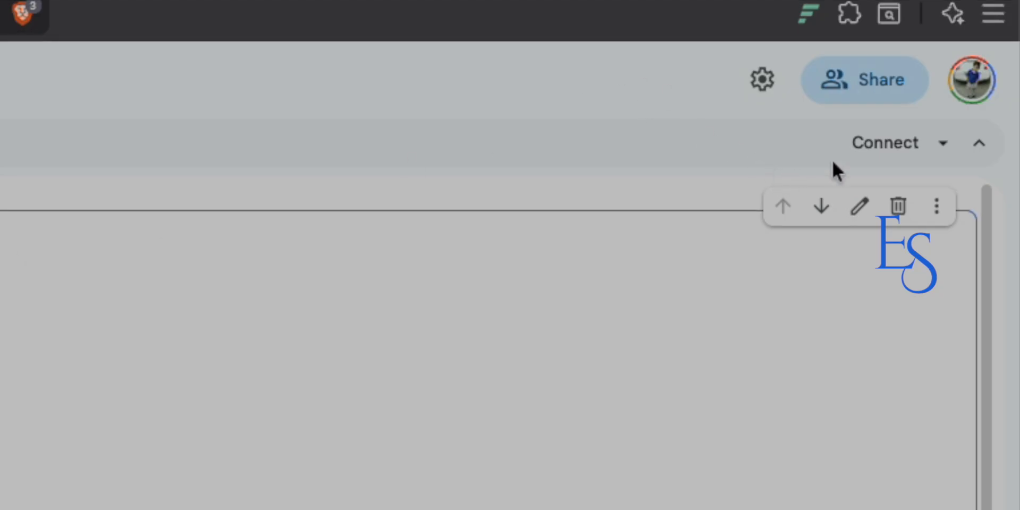
Connect the notebook to a Python 3 runtime and briefly view its RAM/Disk resources panel.
click(913, 162)
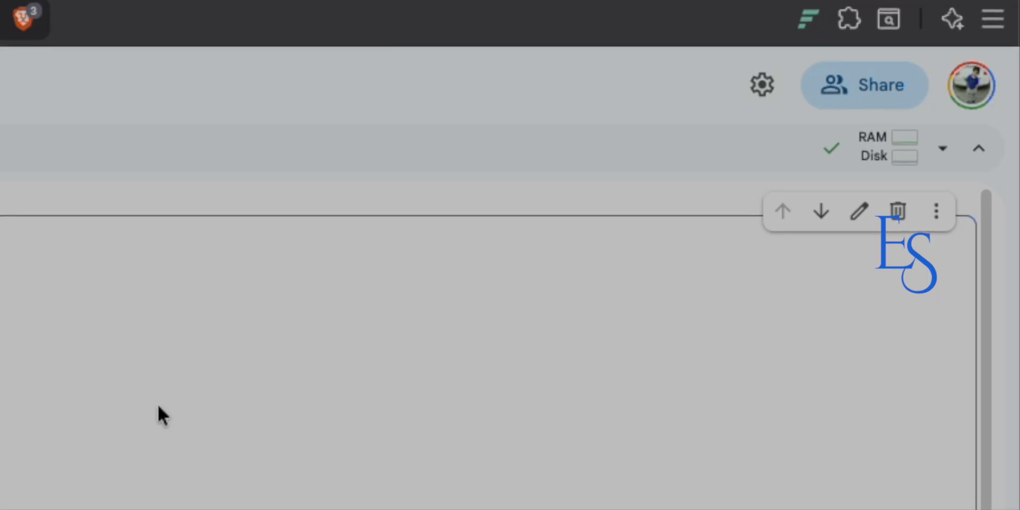
click(881, 160)
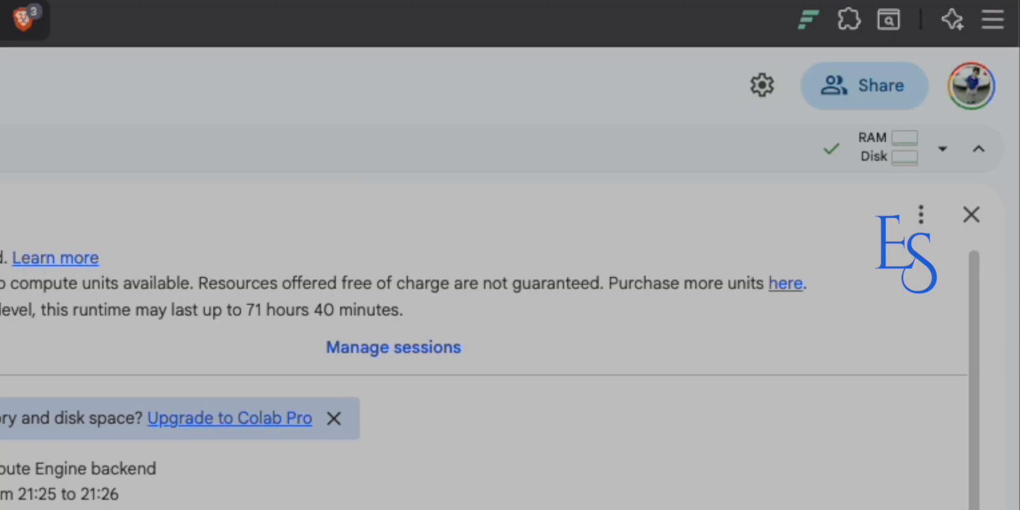
click(969, 215)
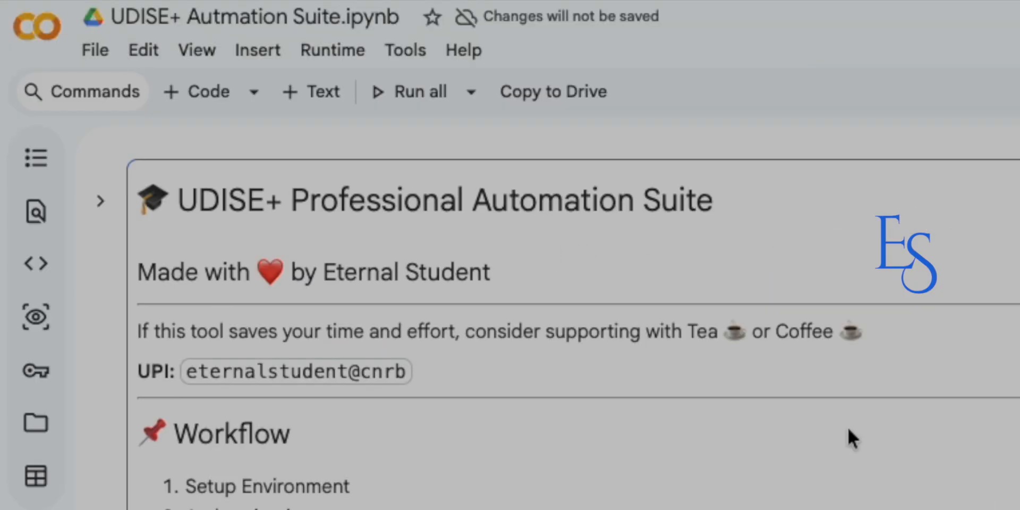
Preview the opening section and the GENERAL PROFILE UPDATE section by expanding and collapsing them.
click(101, 216)
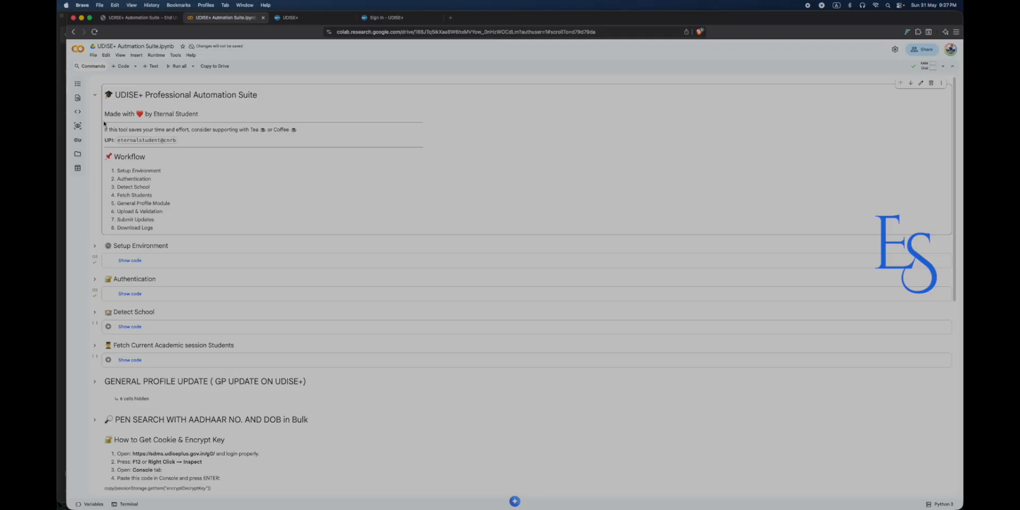
click(94, 94)
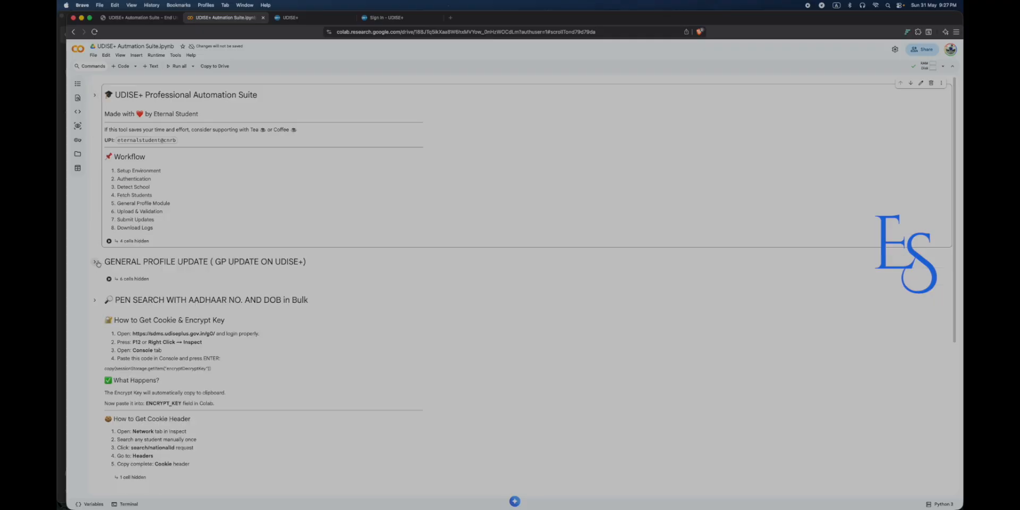
click(134, 281)
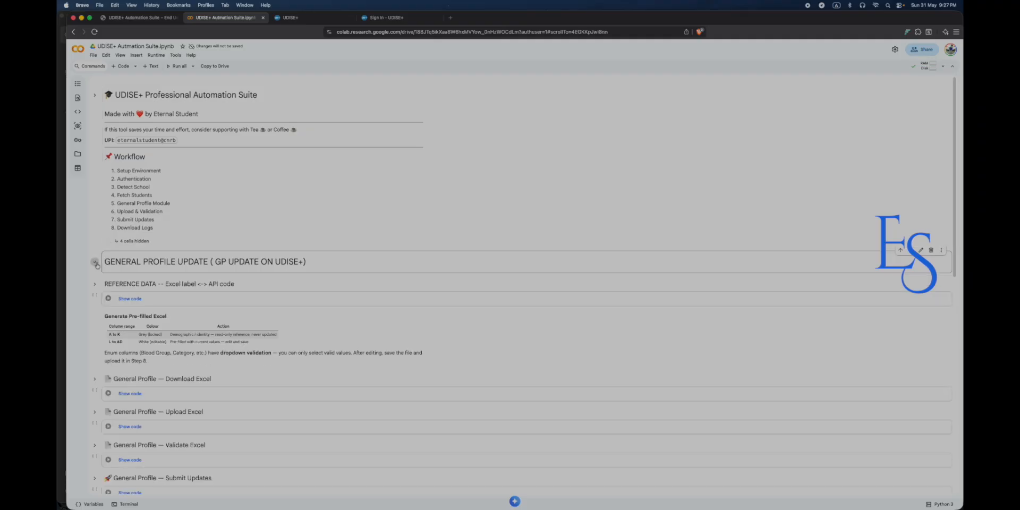
scroll(111, 276, down, 5)
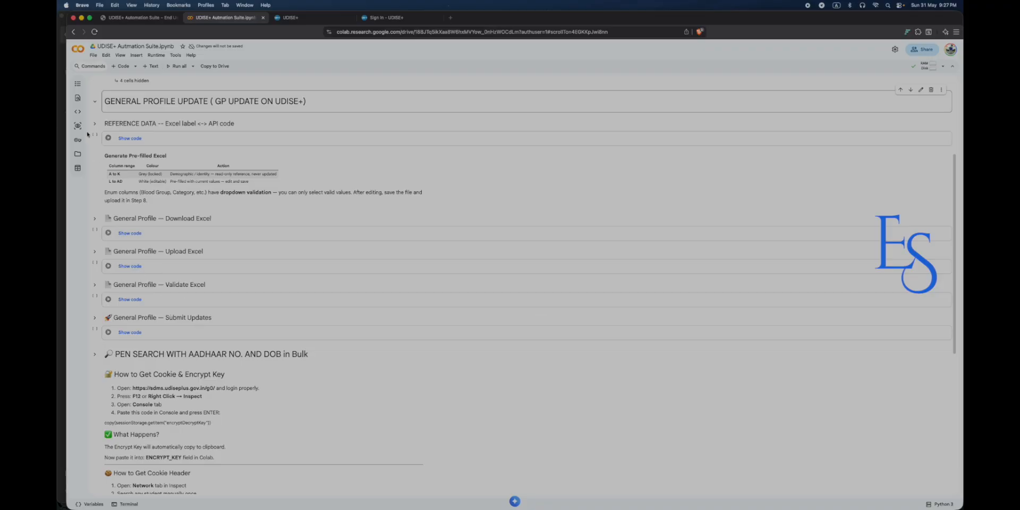
click(95, 101)
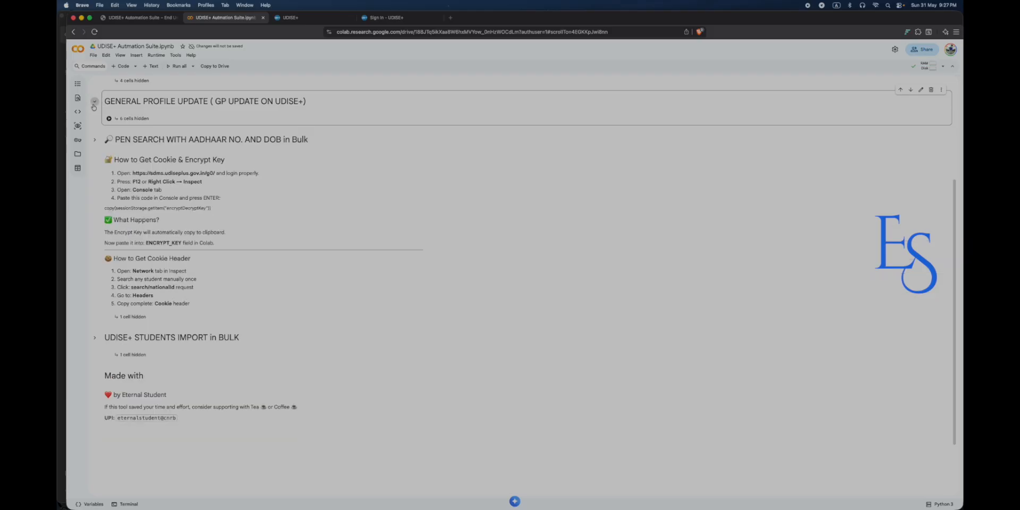
Preview the UDISE+ STUDENTS IMPORT section, then expand the top Automation Suite section's setup cells.
scroll(96, 213, down, 3)
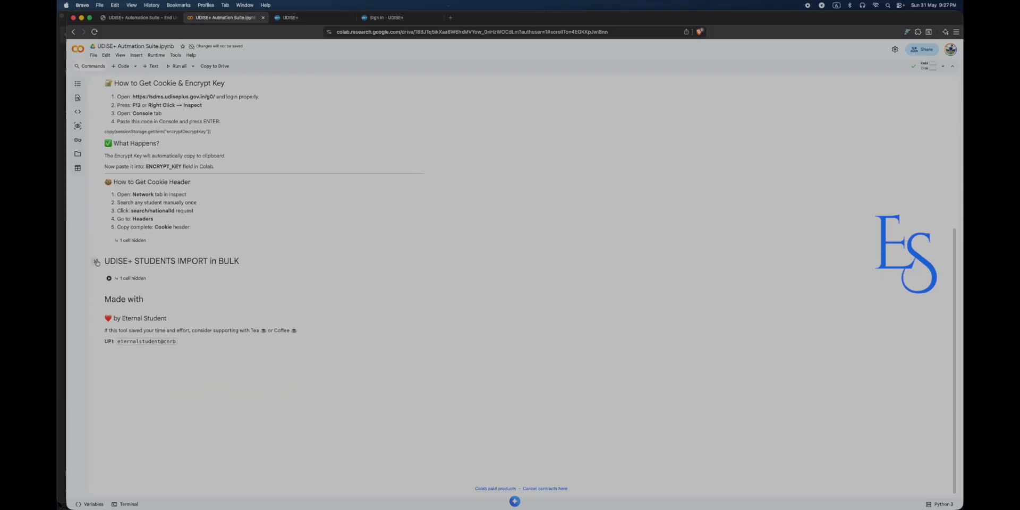
click(96, 262)
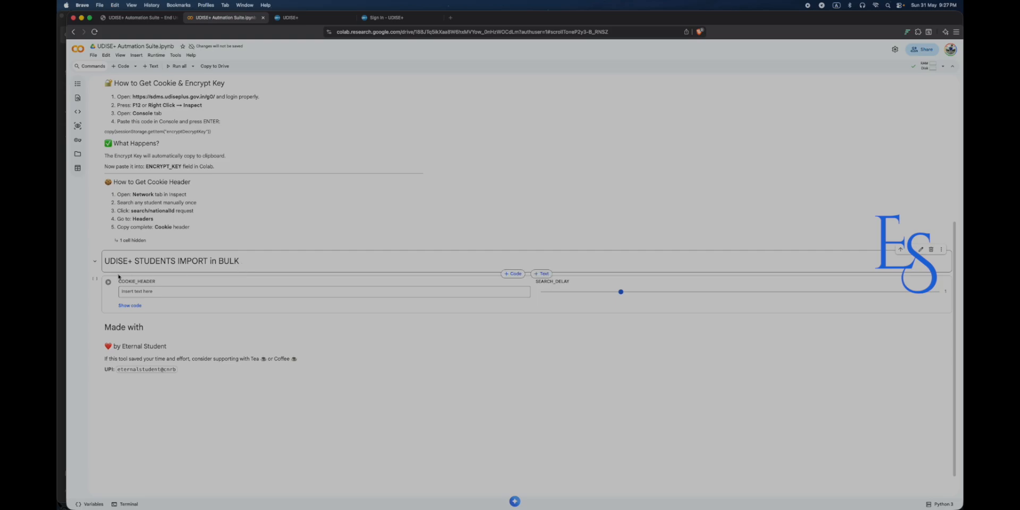
click(95, 262)
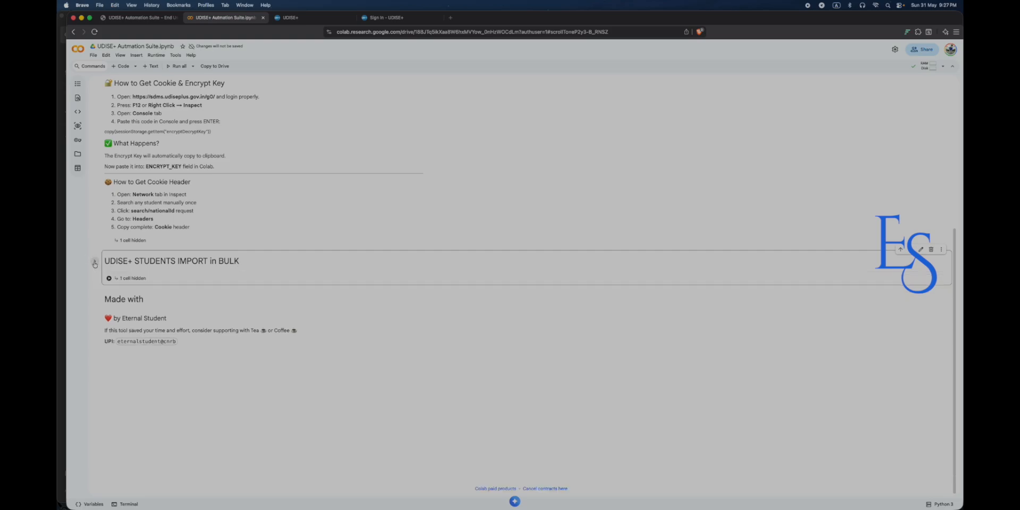
click(95, 262)
click(95, 262)
scroll(98, 280, up, 2)
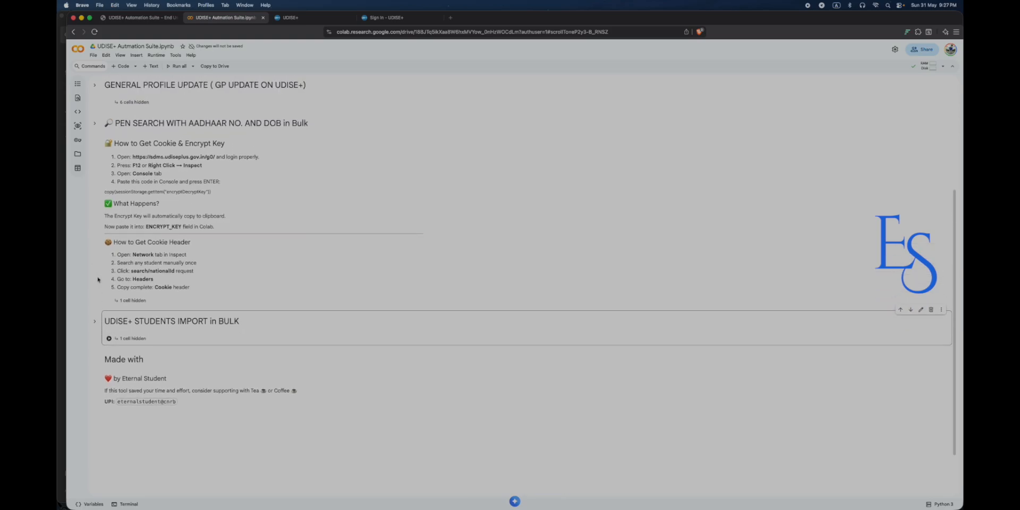
scroll(98, 279, up, 3)
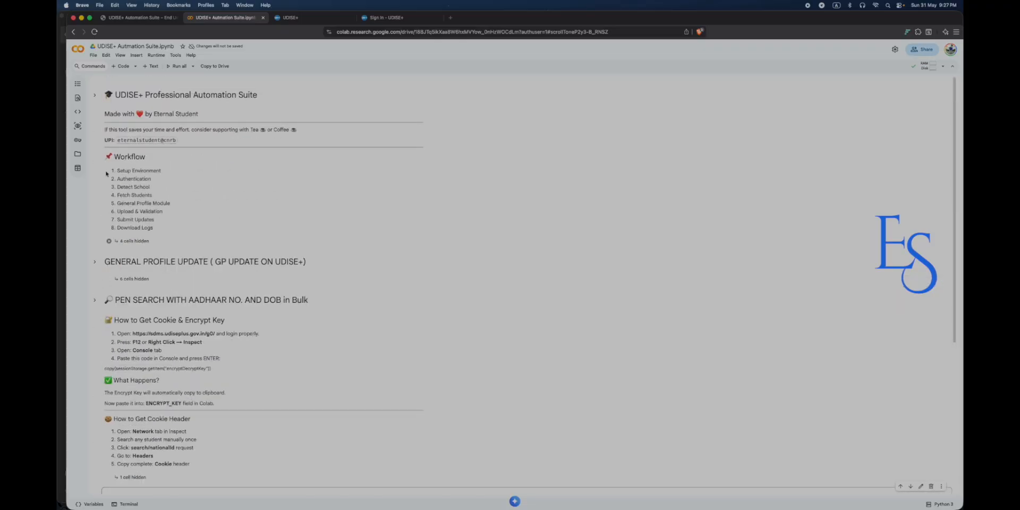
click(128, 240)
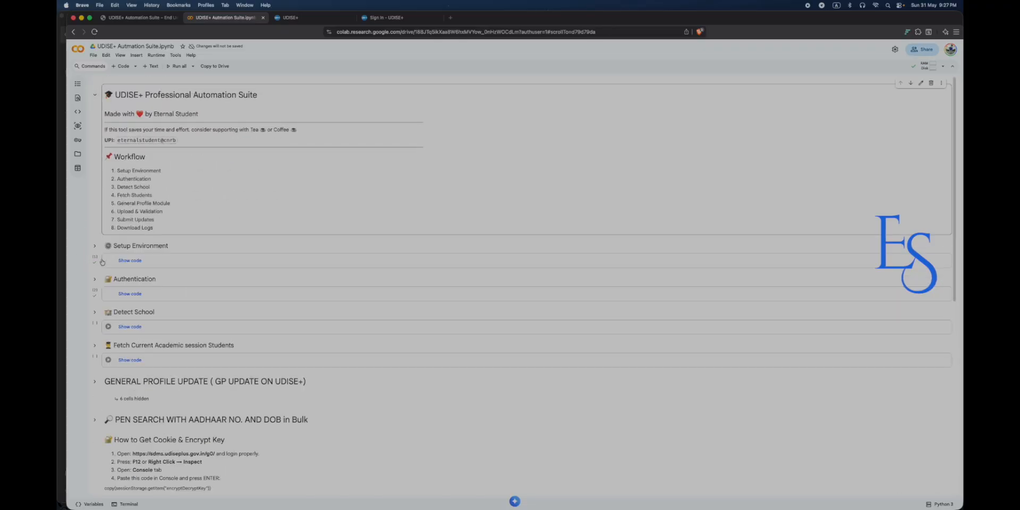
Run Setup Environment past the authorship warning, then run the Authentication cell and go to the UDISE+ sign-in page.
click(108, 260)
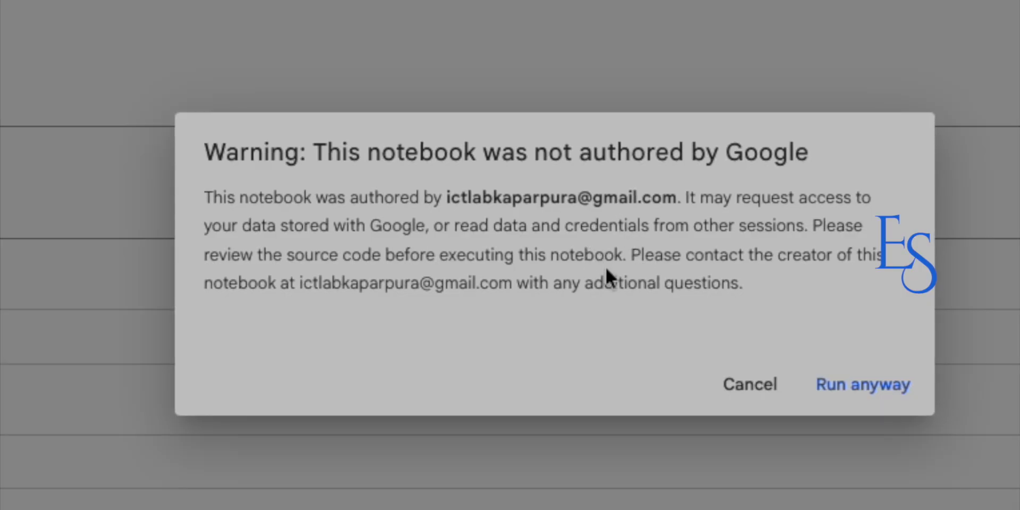
click(865, 391)
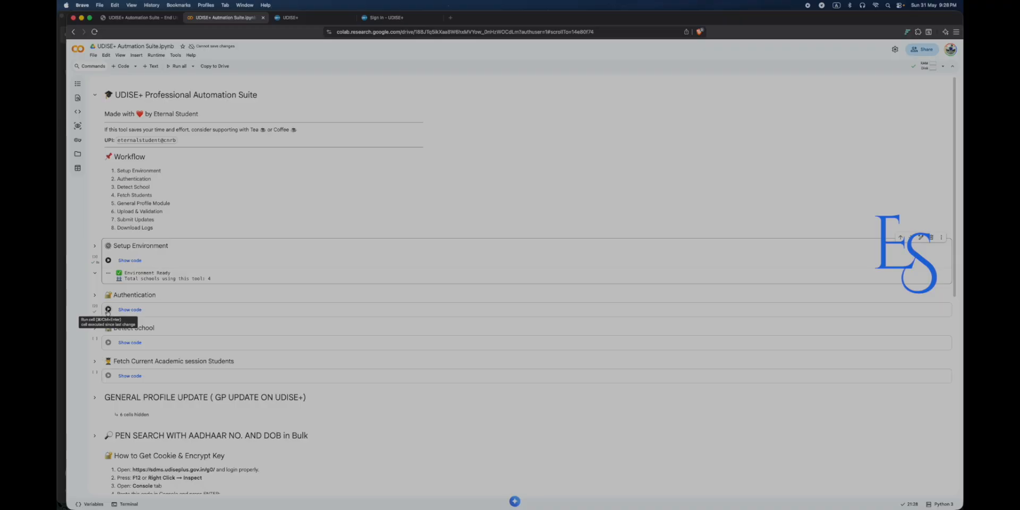
click(108, 310)
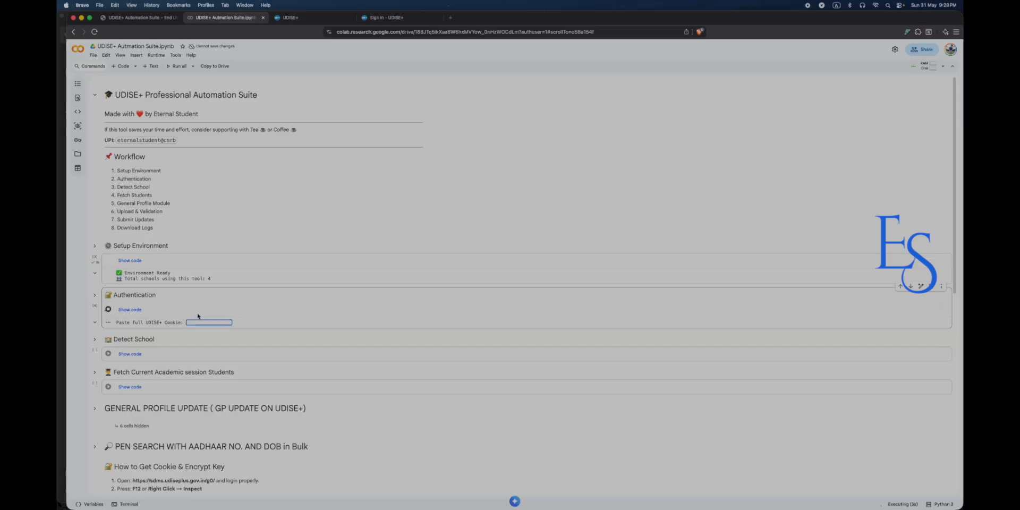
click(385, 17)
Autofill the saved UDISE+ username and password and submit with the displayed captcha.
click(478, 246)
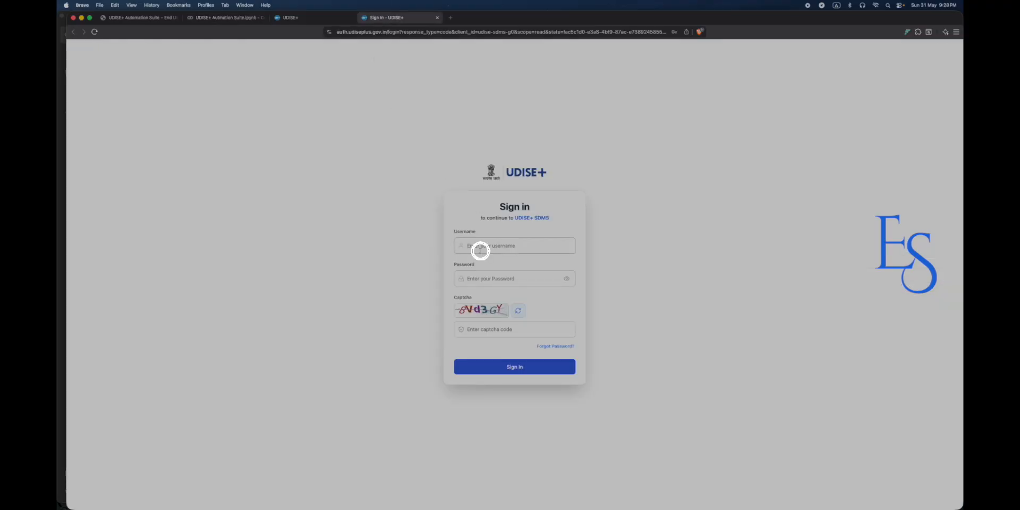
click(481, 277)
click(527, 298)
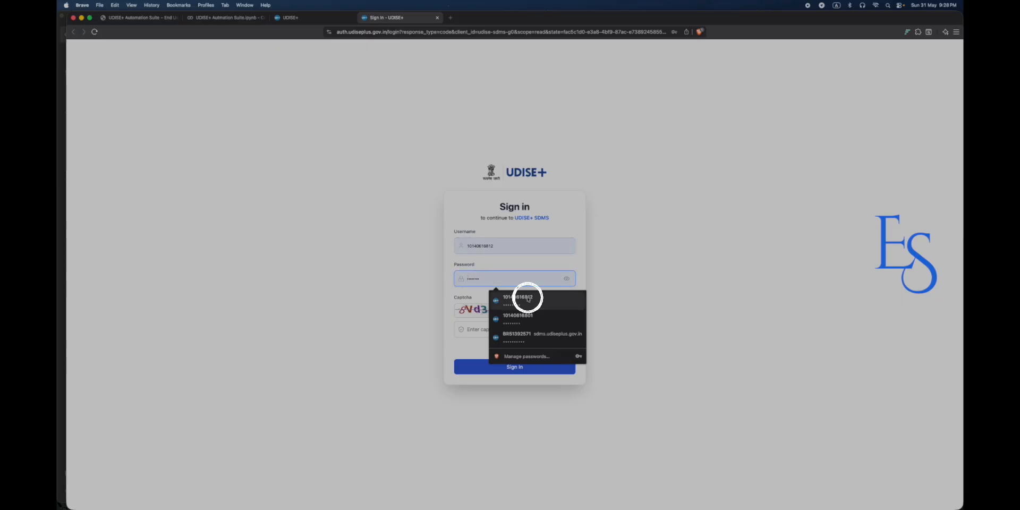
click(481, 330)
text(8)
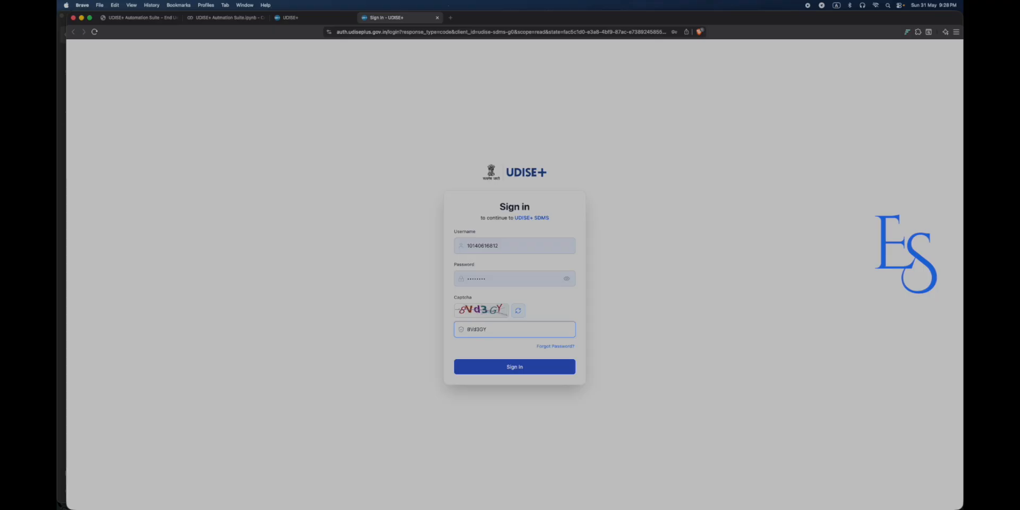
text(Vd3GY)
key(Return)
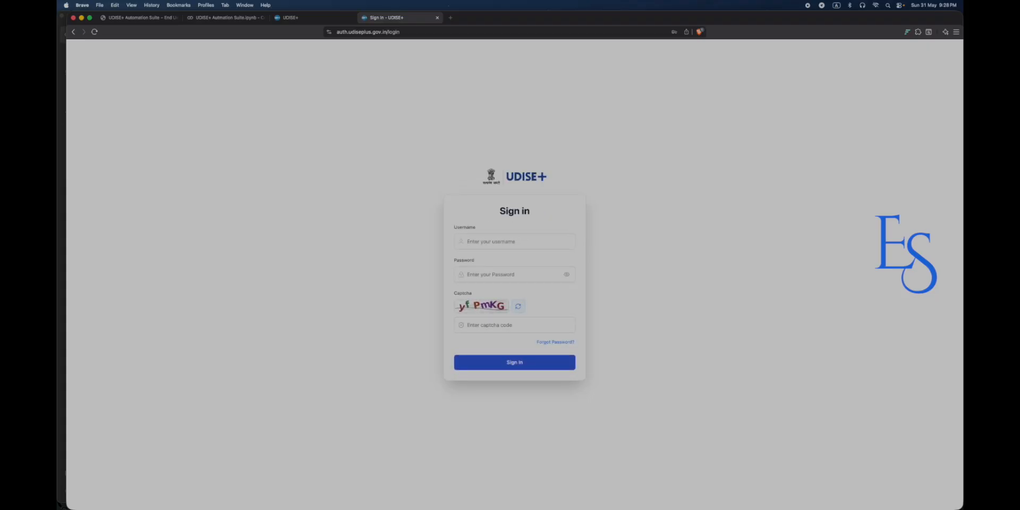
Retry sign-in twice with the saved credentials and each fresh captcha until the dashboard loads.
click(498, 273)
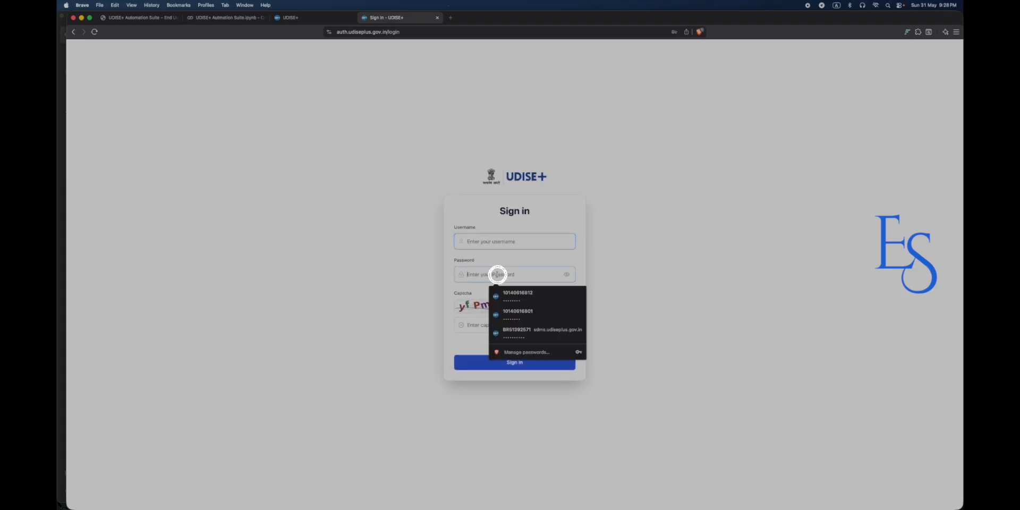
click(517, 292)
click(483, 325)
text(yfPmKG)
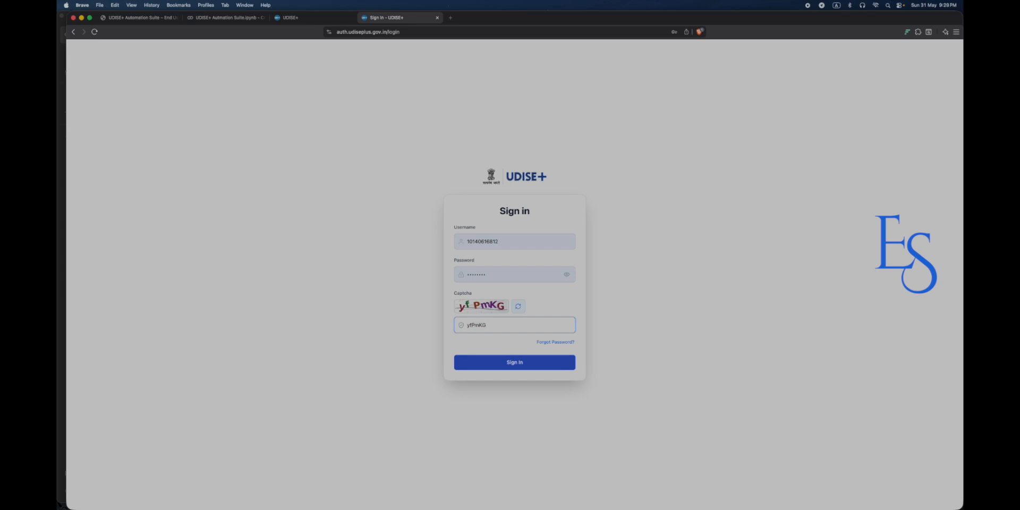
key(Return)
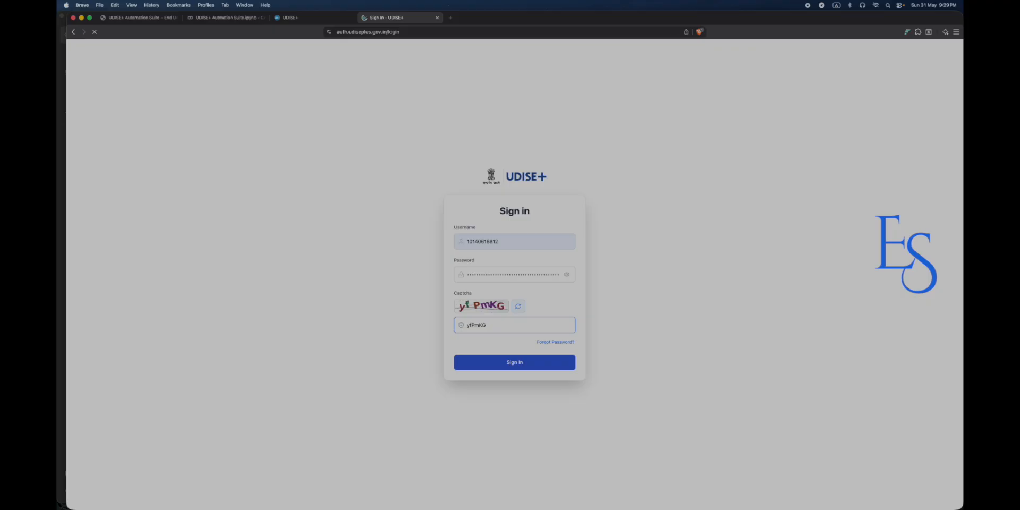
click(487, 268)
click(502, 293)
click(492, 326)
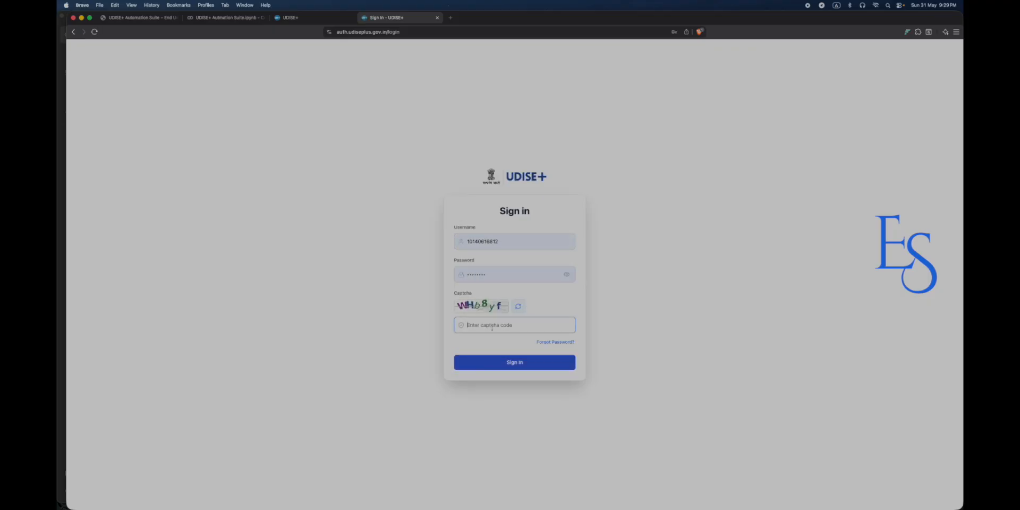
text(WHb8yf)
key(Return)
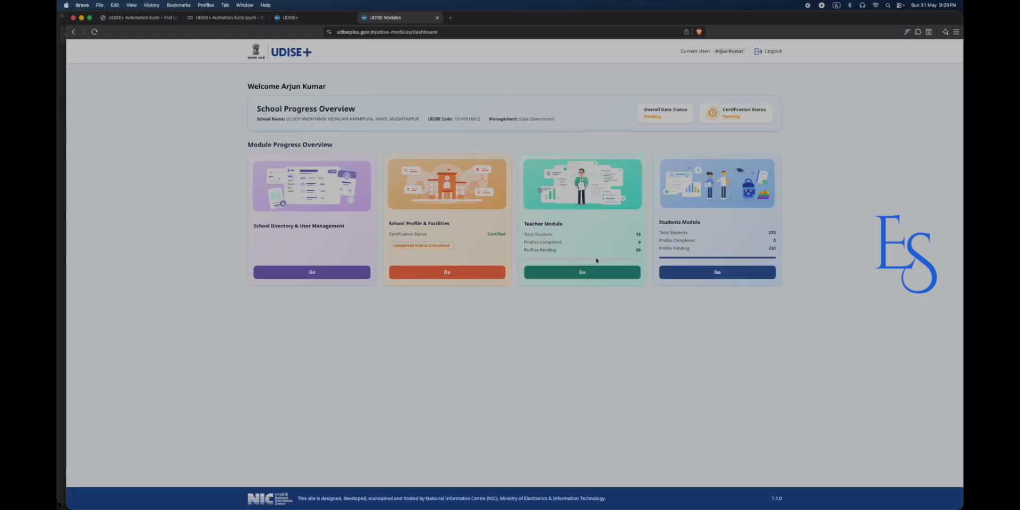
Open the Students Module's 2026-27 dashboard, dismiss both notices, and bring up the page's inspect menu.
click(701, 272)
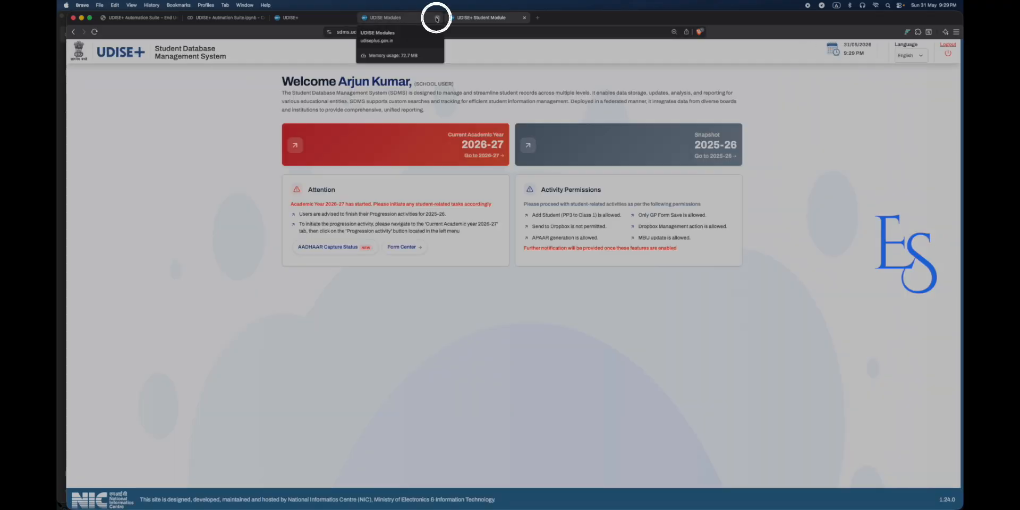
click(436, 18)
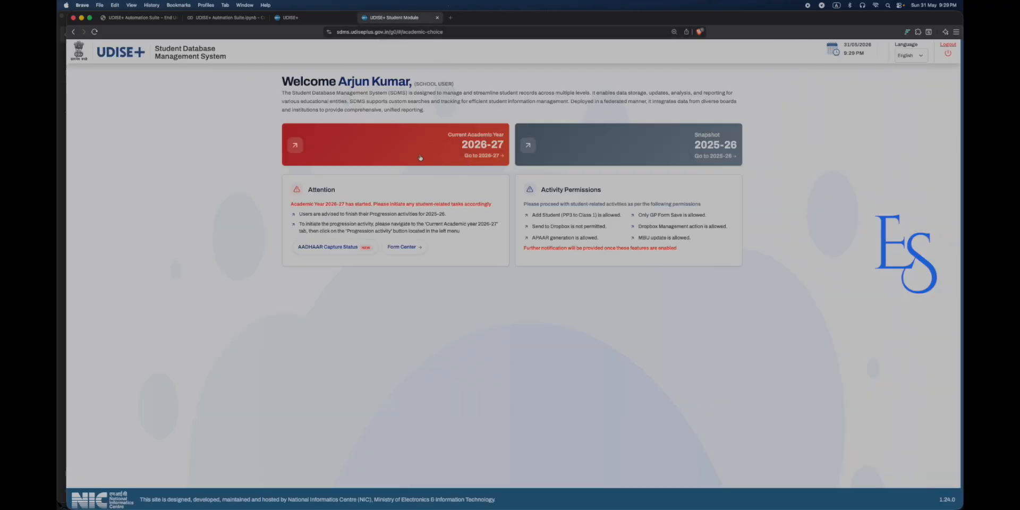
click(394, 155)
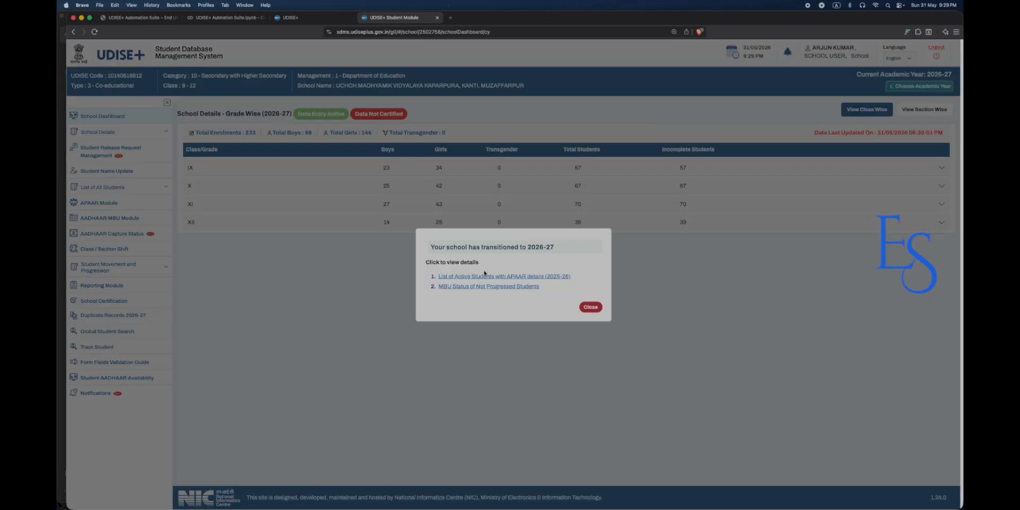
click(594, 315)
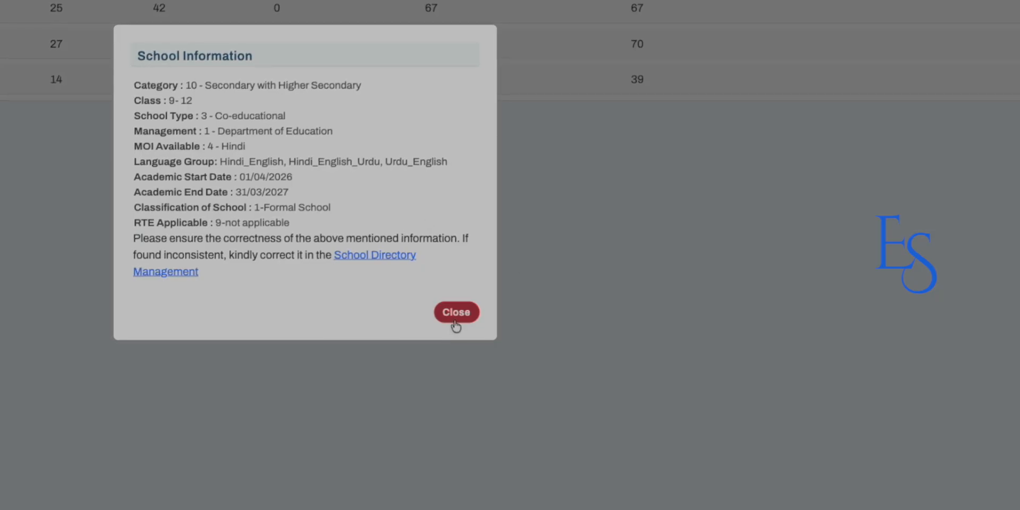
click(590, 338)
right_click(446, 250)
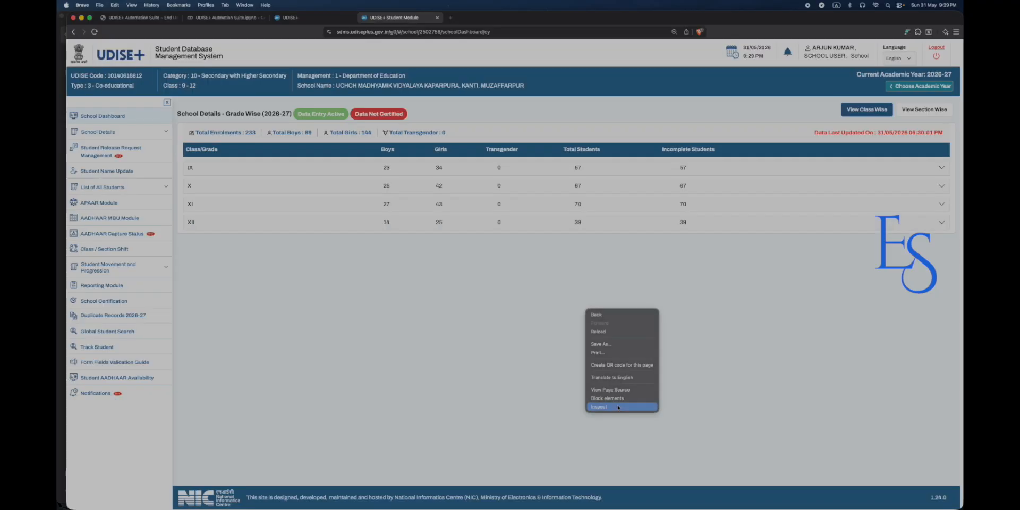
Open DevTools on the Network panel and browse class IX and Active Students to log requests.
click(516, 438)
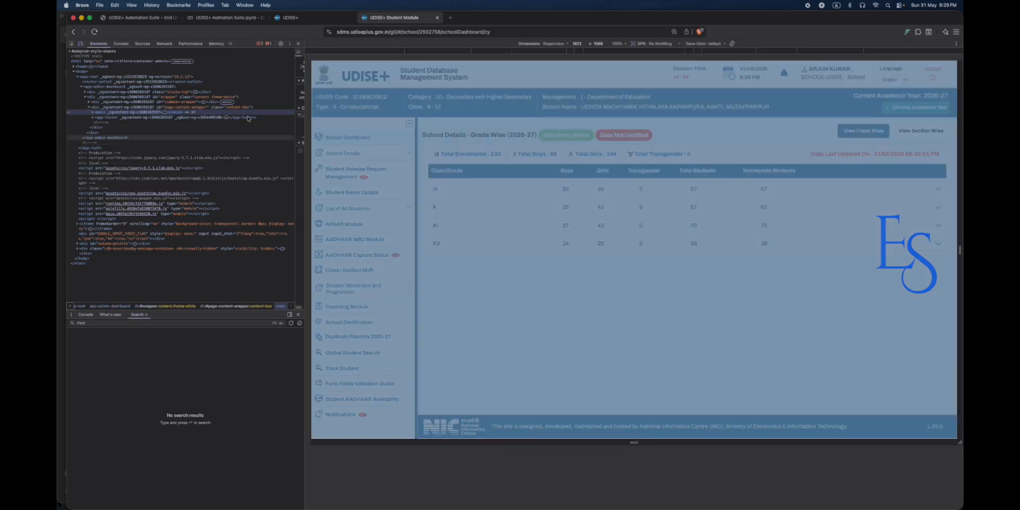
key(super+alt+i)
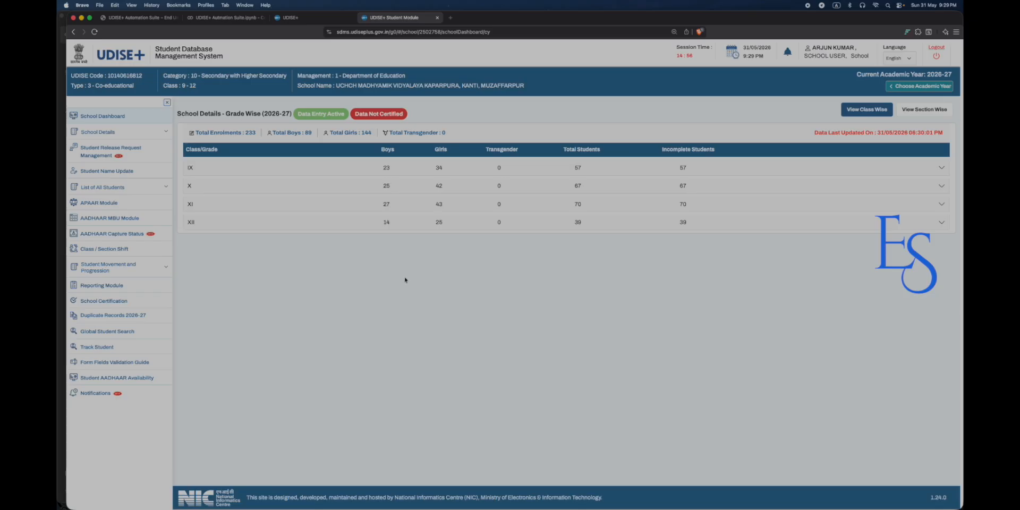
key(super+alt+i)
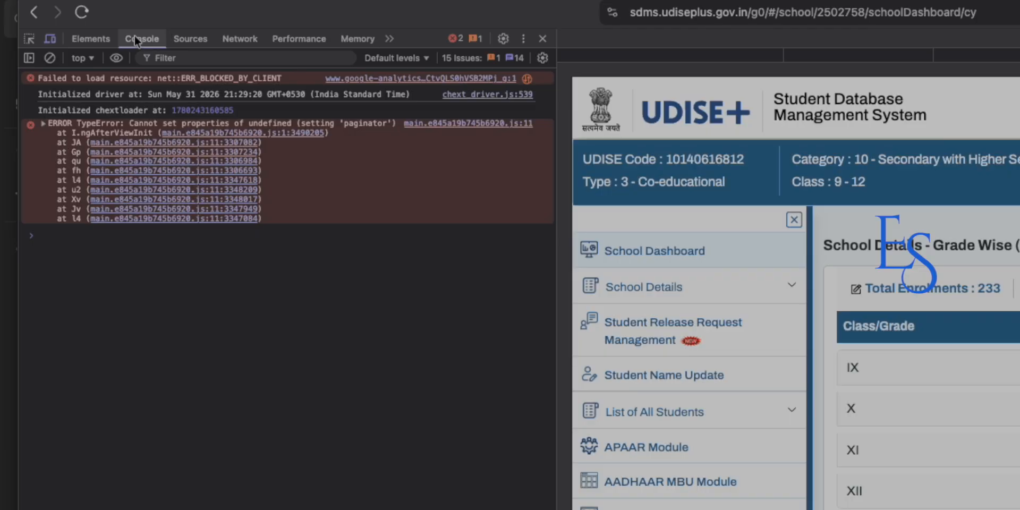
click(247, 42)
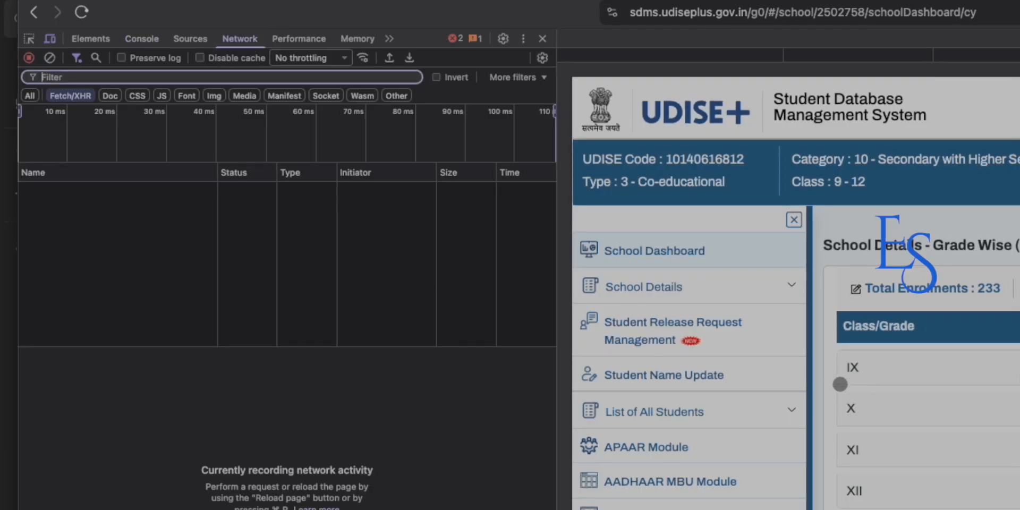
click(882, 367)
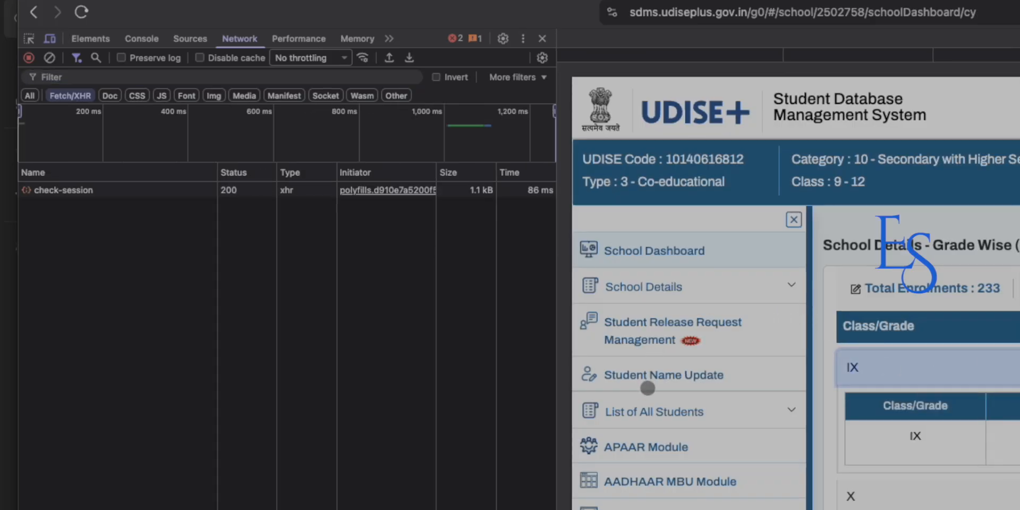
click(644, 412)
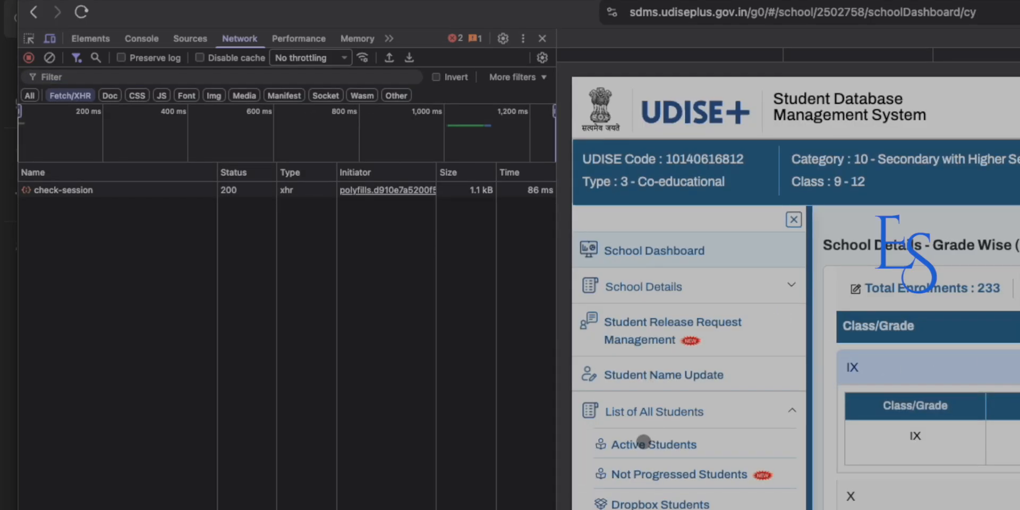
click(644, 442)
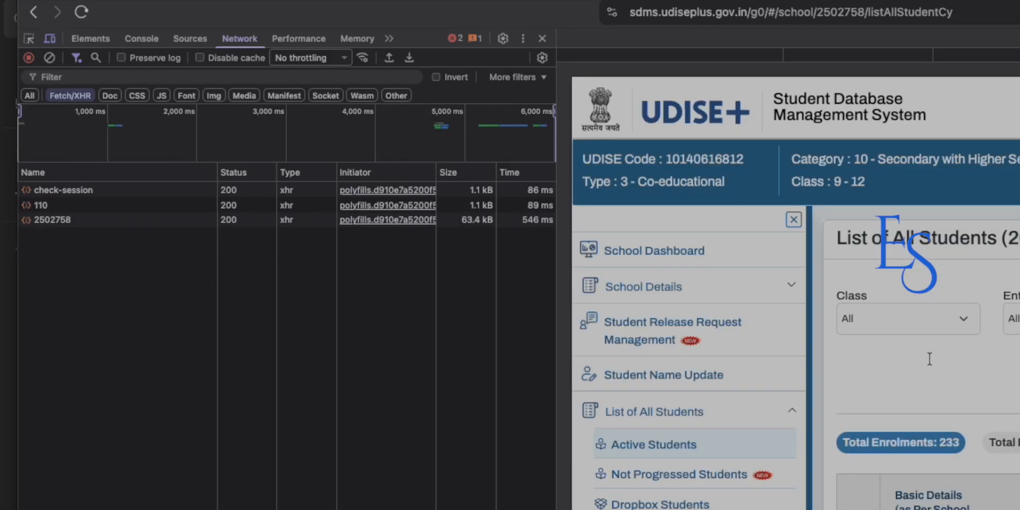
click(668, 253)
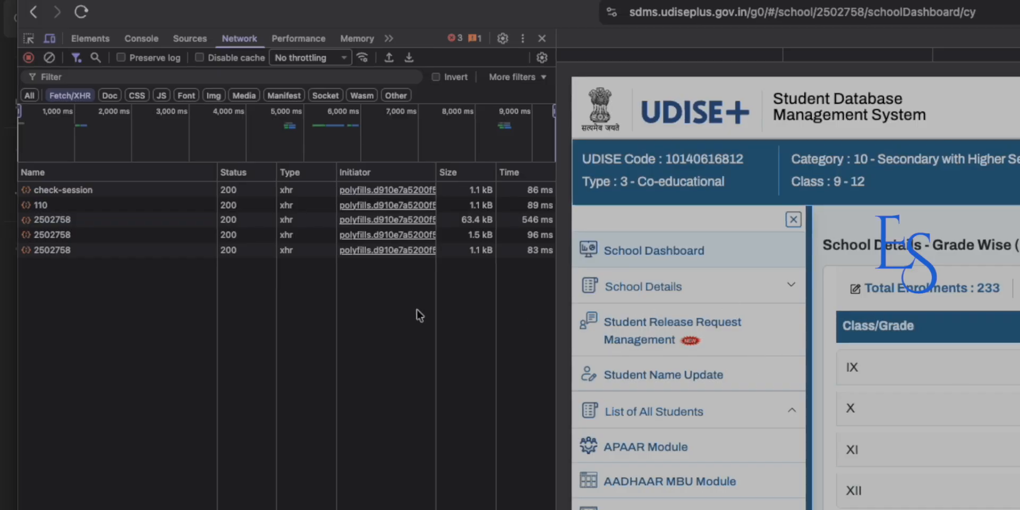
Inspect the logged requests and open the last school request's headers down to its Cookie.
click(56, 250)
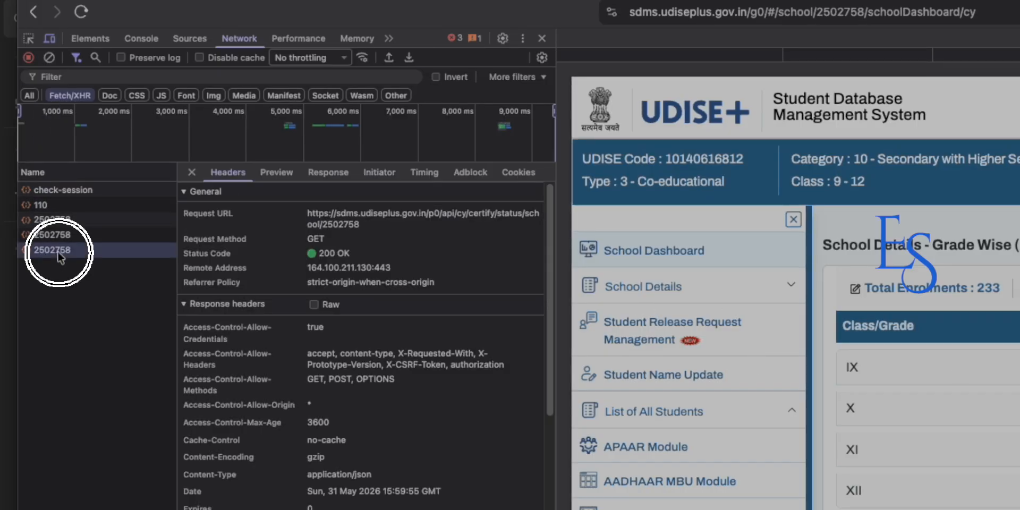
click(43, 229)
click(42, 219)
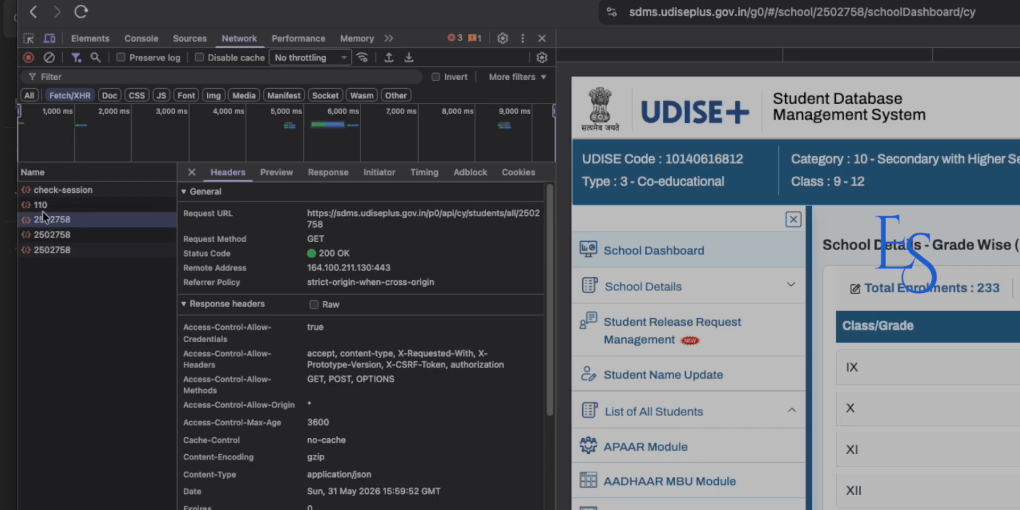
click(43, 205)
click(44, 190)
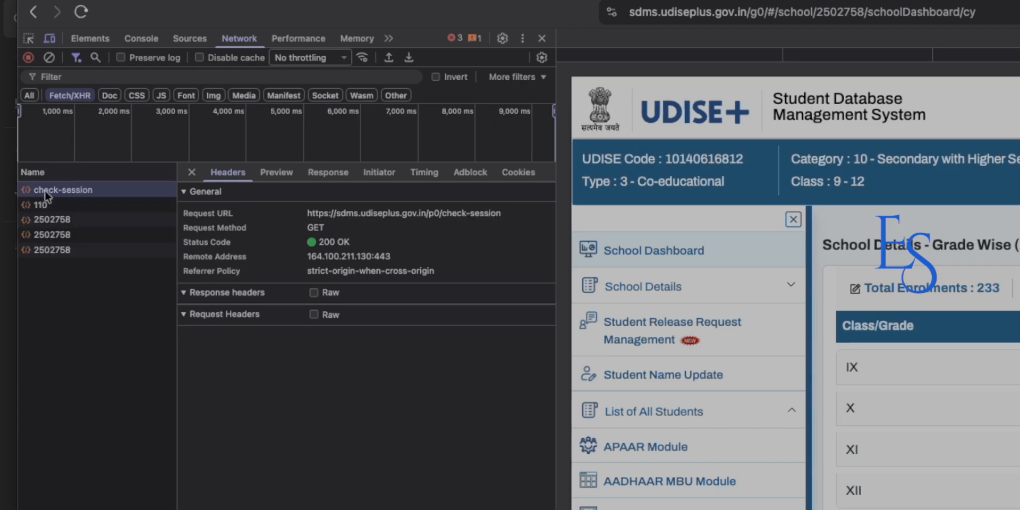
click(47, 248)
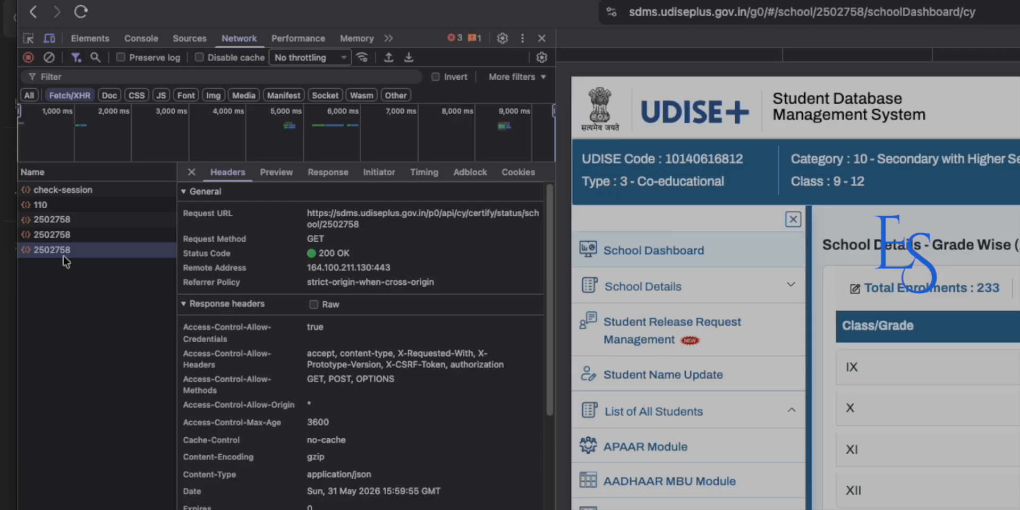
scroll(387, 376, down, 5)
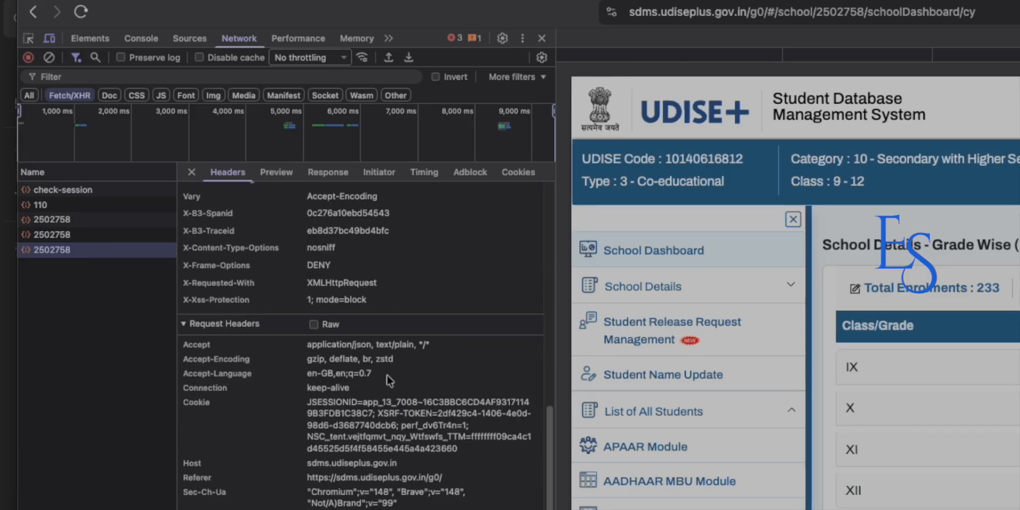
scroll(386, 374, up, 5)
scroll(387, 375, down, 5)
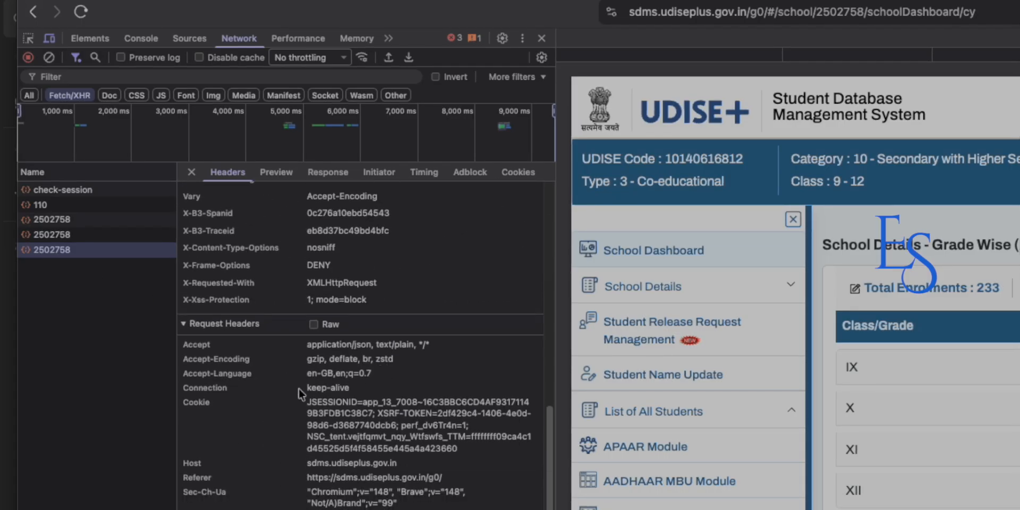
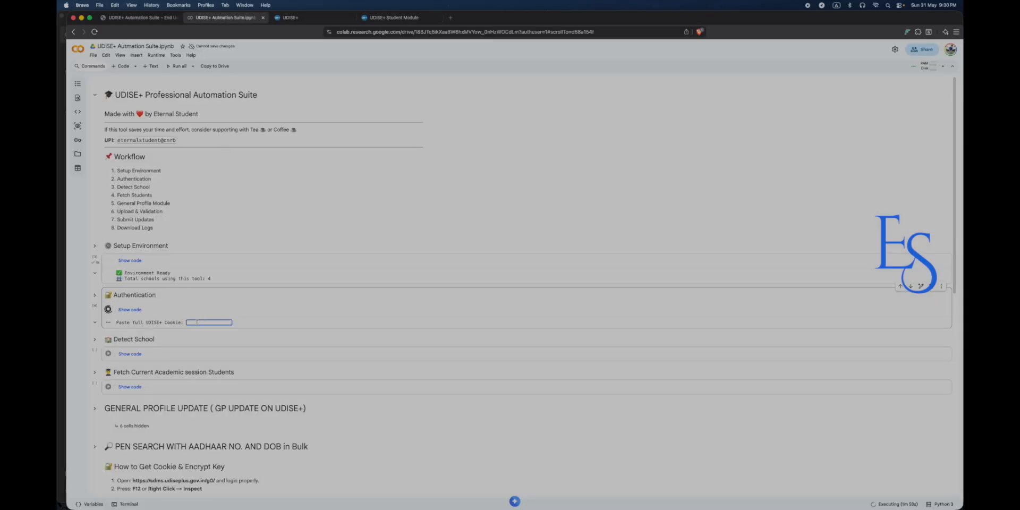
Paste the copied UDISE+ session cookie into the Authentication cell's prompt and submit it for validation.
key(super+v)
key(Return)
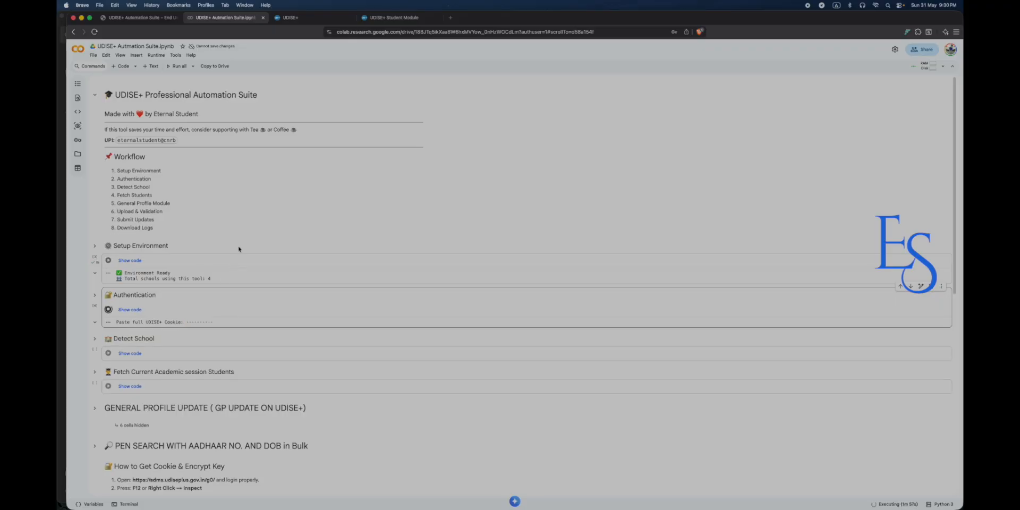
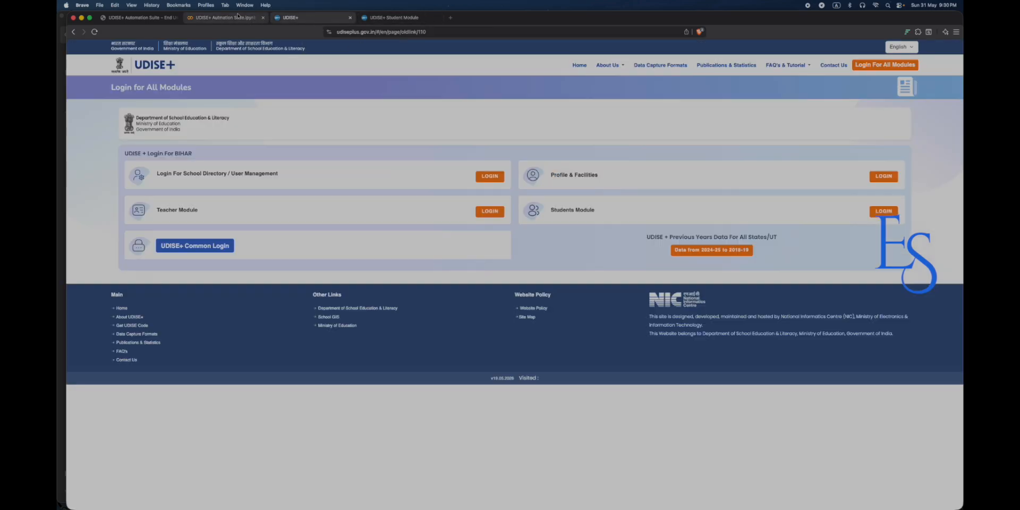
Return to the UDISE+ Automation Suite notebook, where authentication reports Session Valid.
click(226, 17)
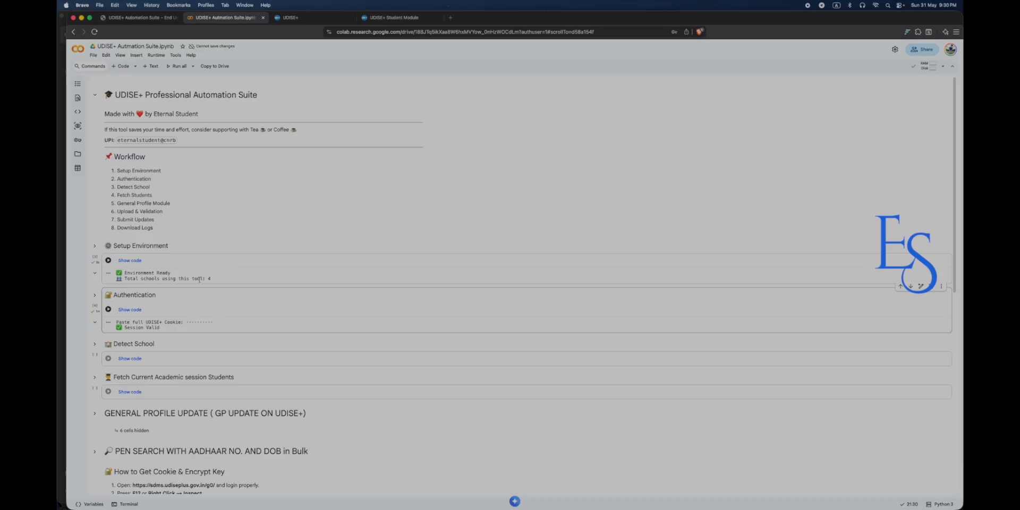
Scroll down and run the Detect School cell to get the UDISE+ School URL prompt.
scroll(158, 299, down, 2)
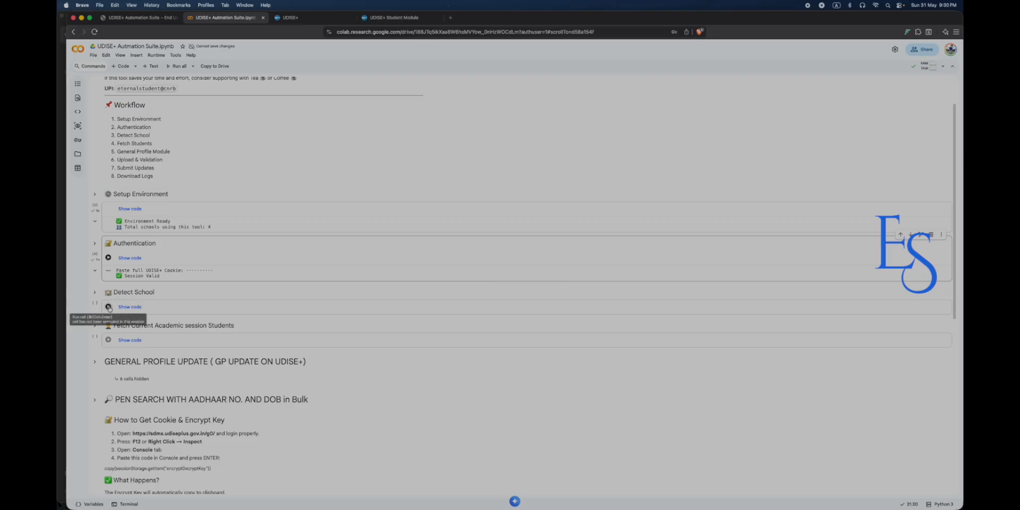
click(109, 308)
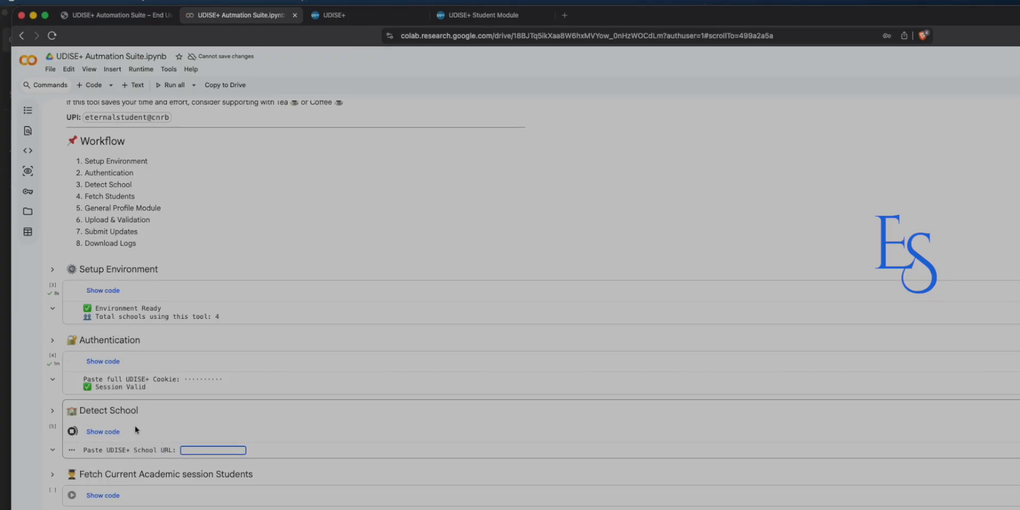
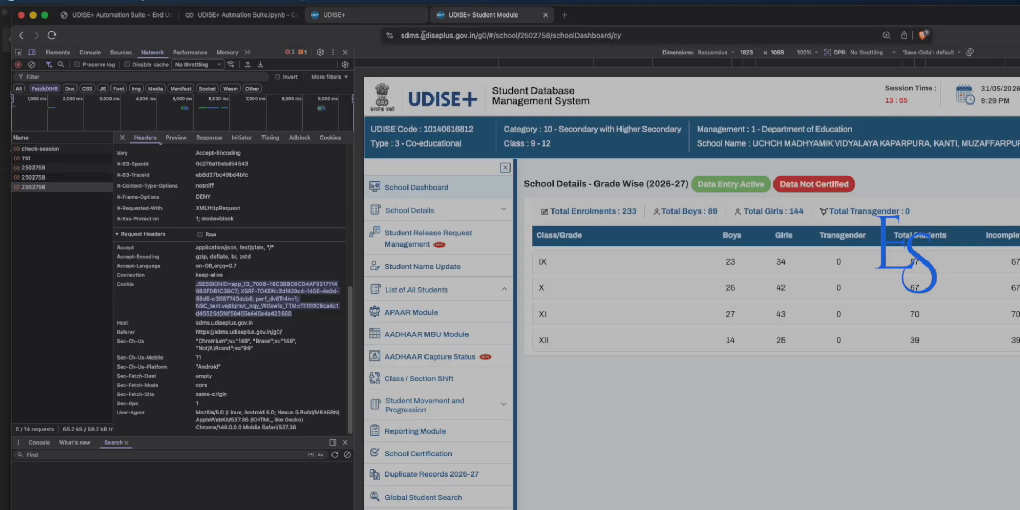
Copy the school dashboard's full web address from the browser address bar.
click(485, 36)
key(super+c)
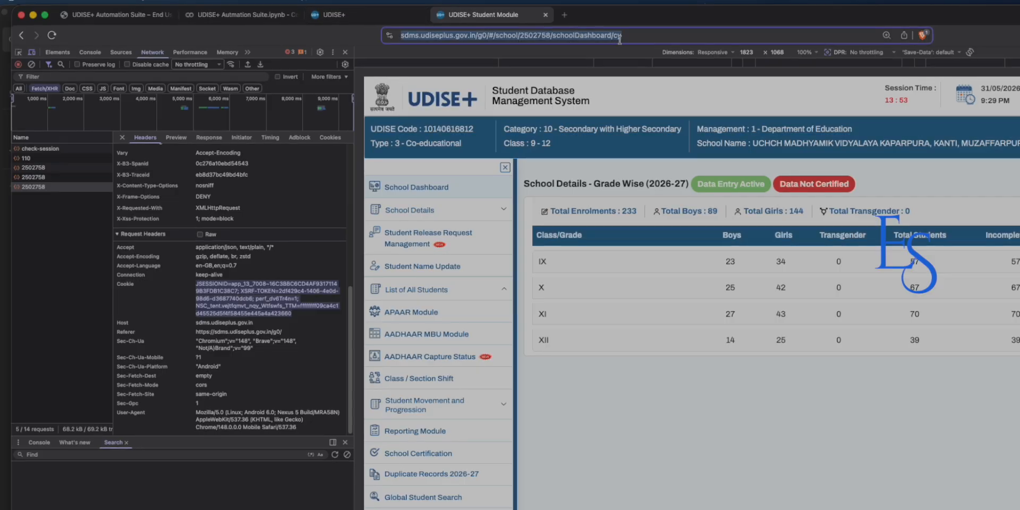
click(241, 15)
Paste the dashboard URL into the Detect School prompt and submit it to detect School ID 2502758.
click(197, 448)
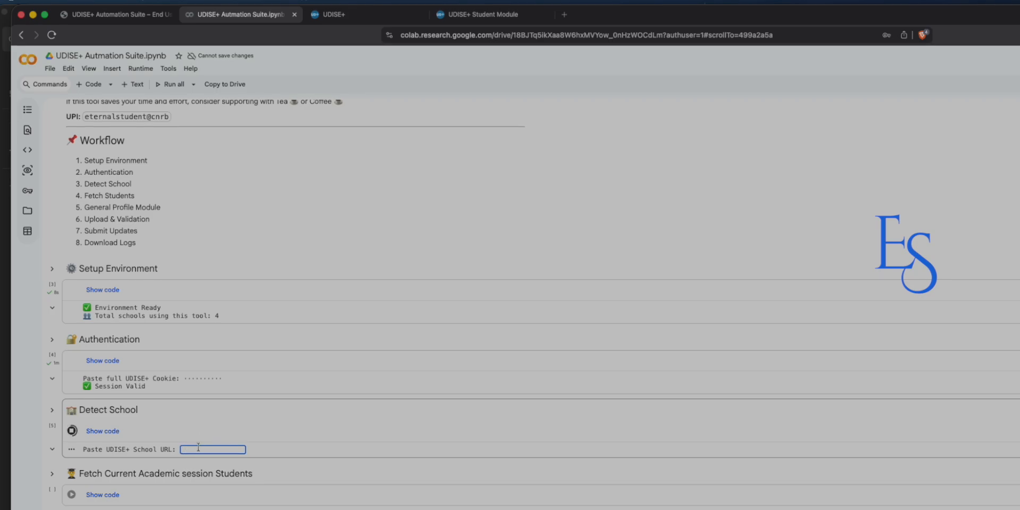
key(super+v)
key(Return)
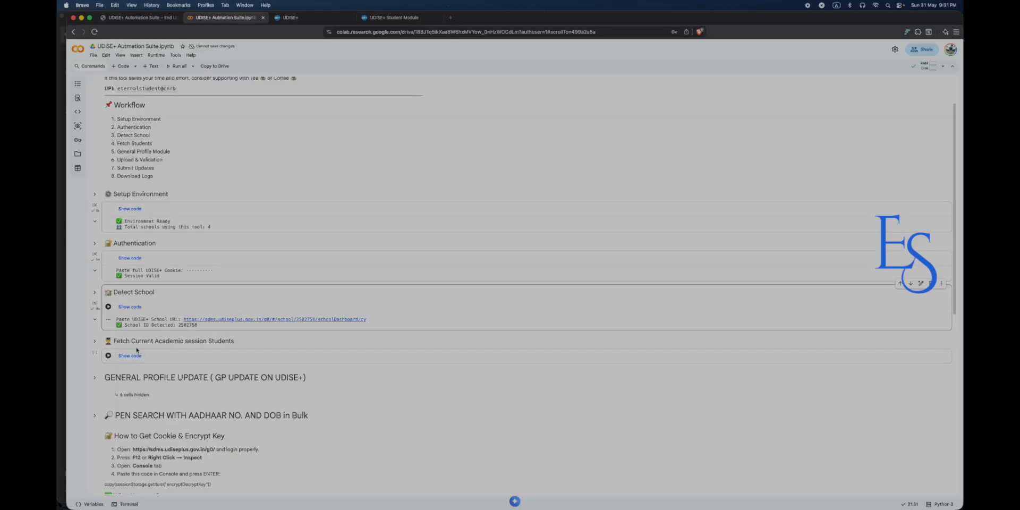
Expand the hidden cell under PEN SEARCH to show the bulk PEN search fields.
scroll(136, 349, down, 1)
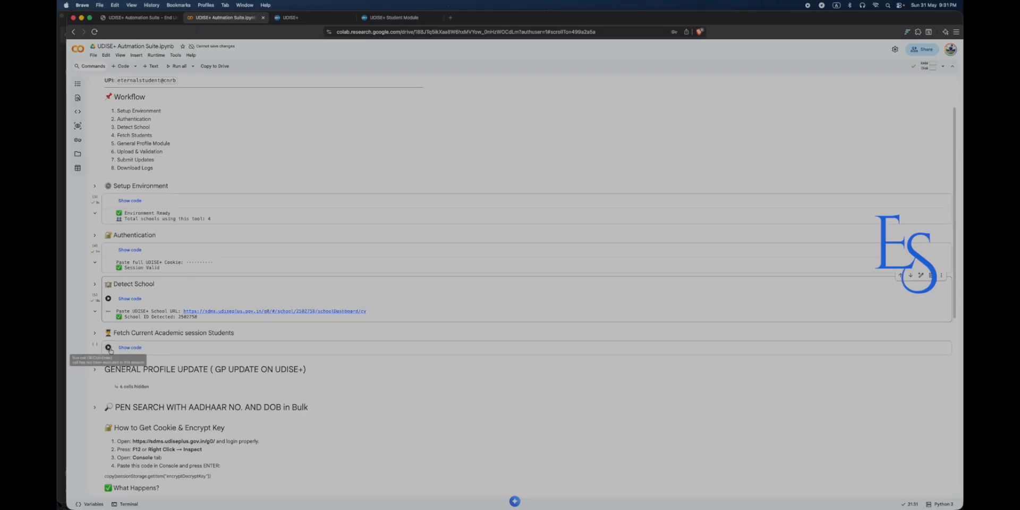
scroll(110, 350, down, 10)
scroll(115, 313, up, 5)
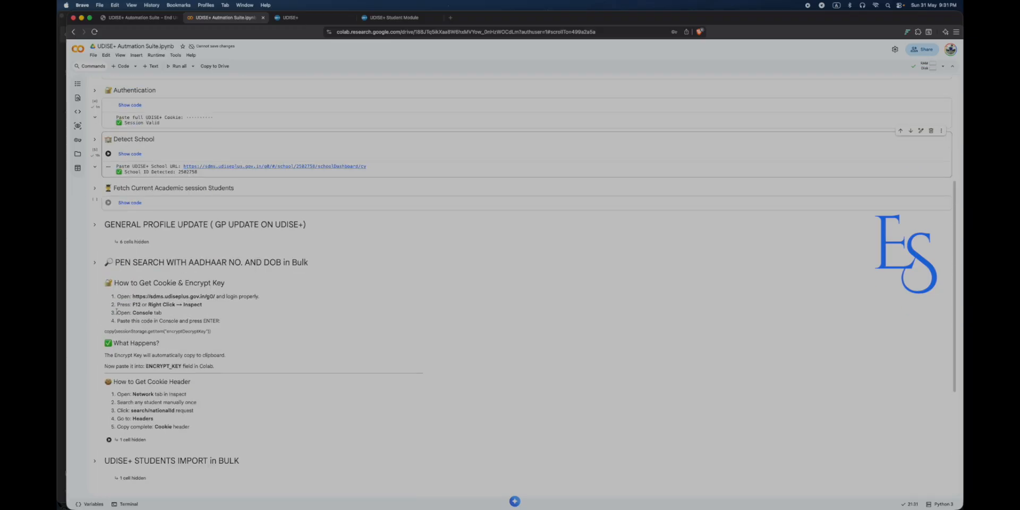
click(108, 439)
scroll(148, 333, down, 3)
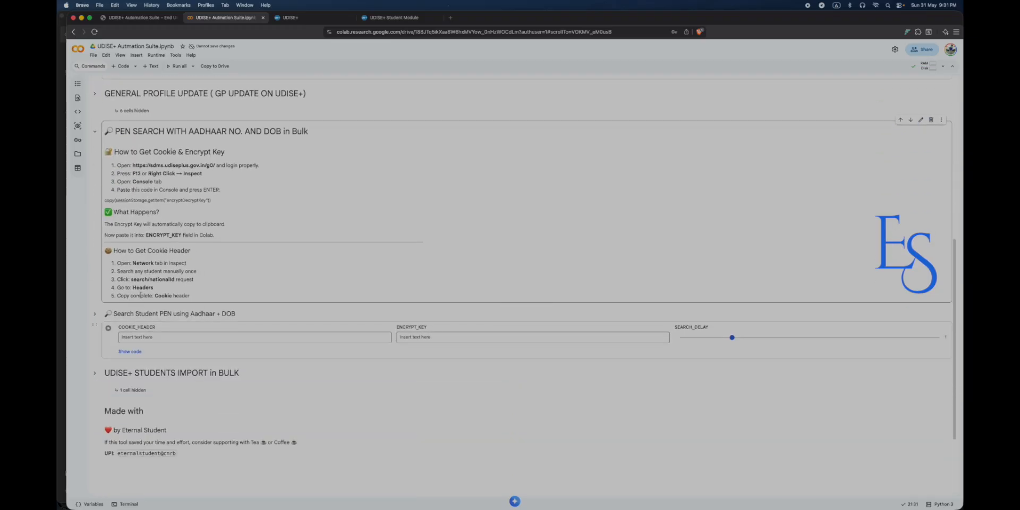
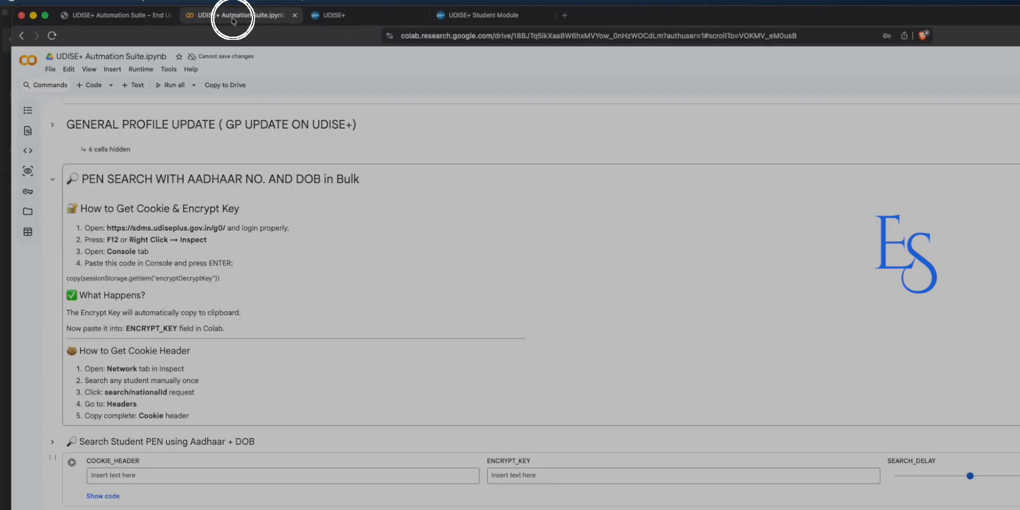
Highlight the ENCRYPT_KEY field name in the PEN search instructions cell.
click(129, 329)
mouse_move(128, 329)
mouse_down()
mouse_move(178, 328)
mouse_move(125, 328)
mouse_up()
click(175, 329)
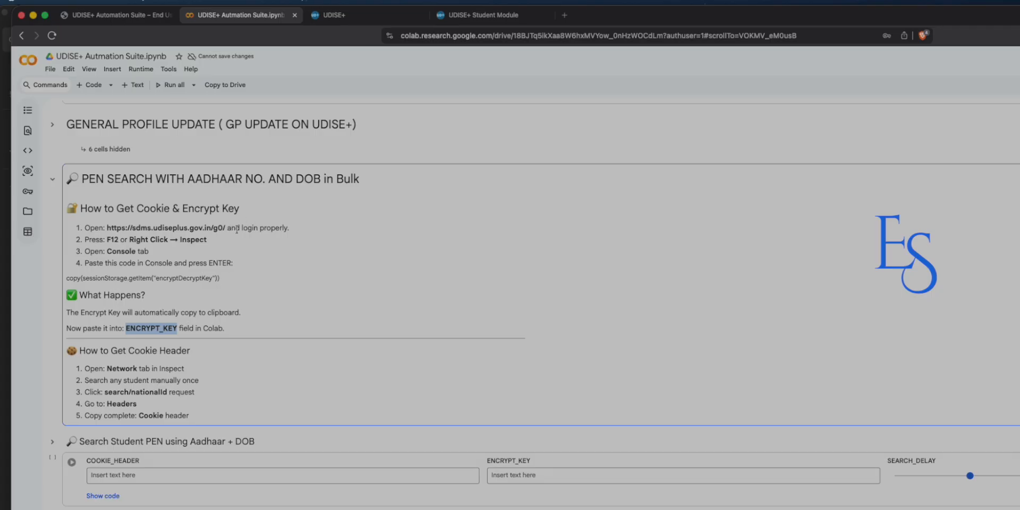
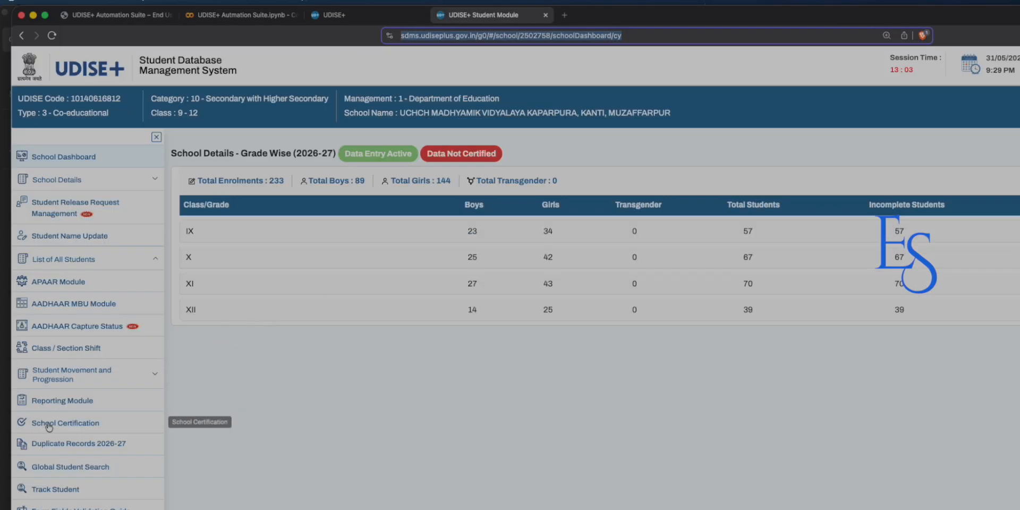
Go to Student Movement and Progression > Import Module and start Import Within State.
click(48, 377)
click(62, 418)
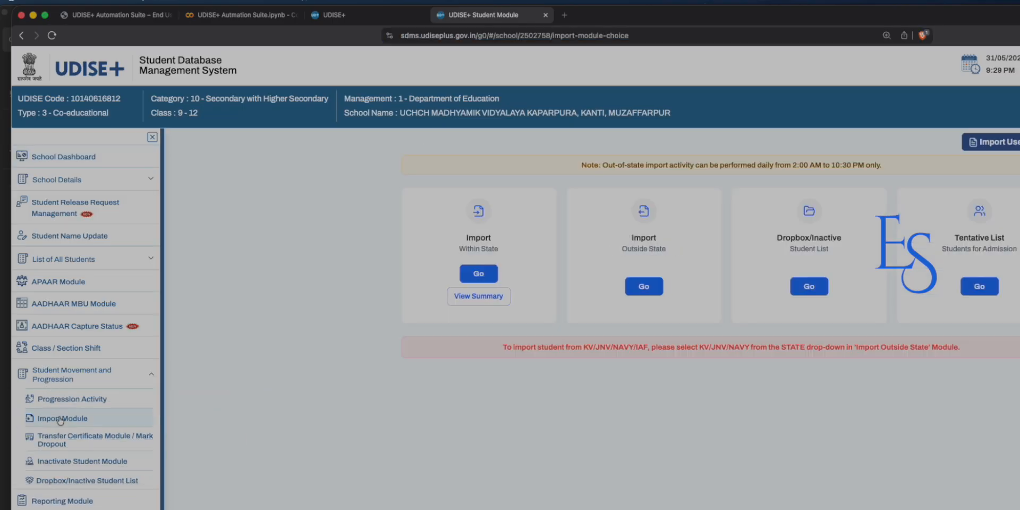
click(463, 272)
Try the Get PEN & DOB lookup with an Aadhaar number, clear it, and close the dialog.
click(298, 171)
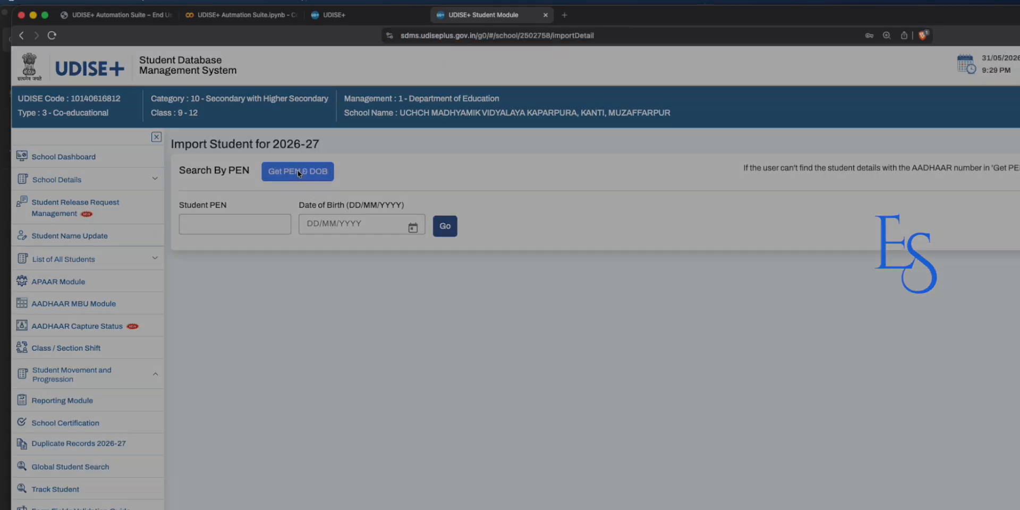
click(645, 351)
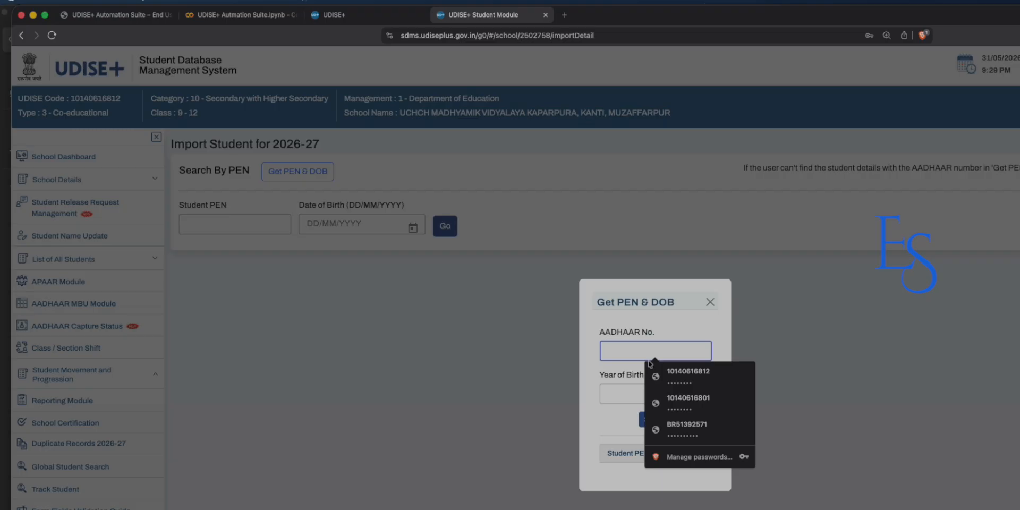
click(628, 394)
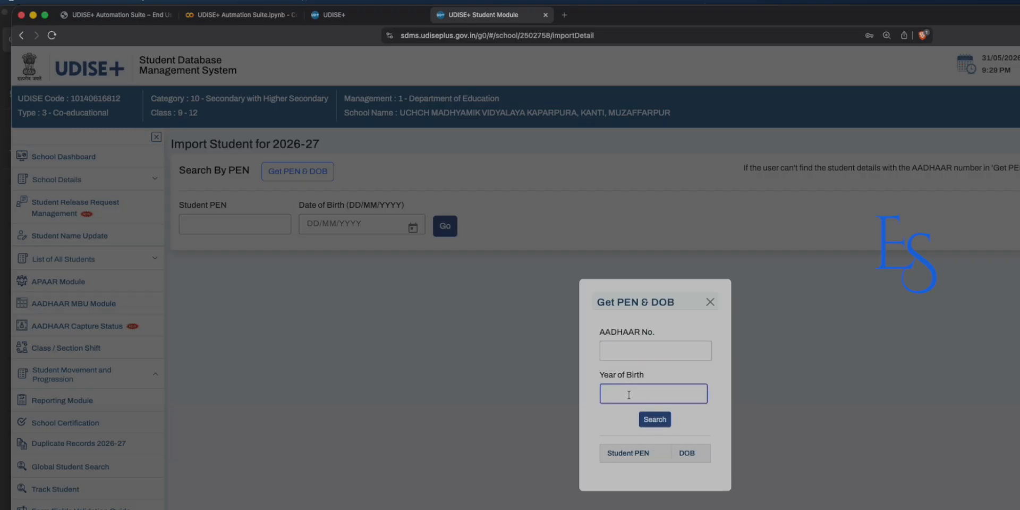
click(628, 351)
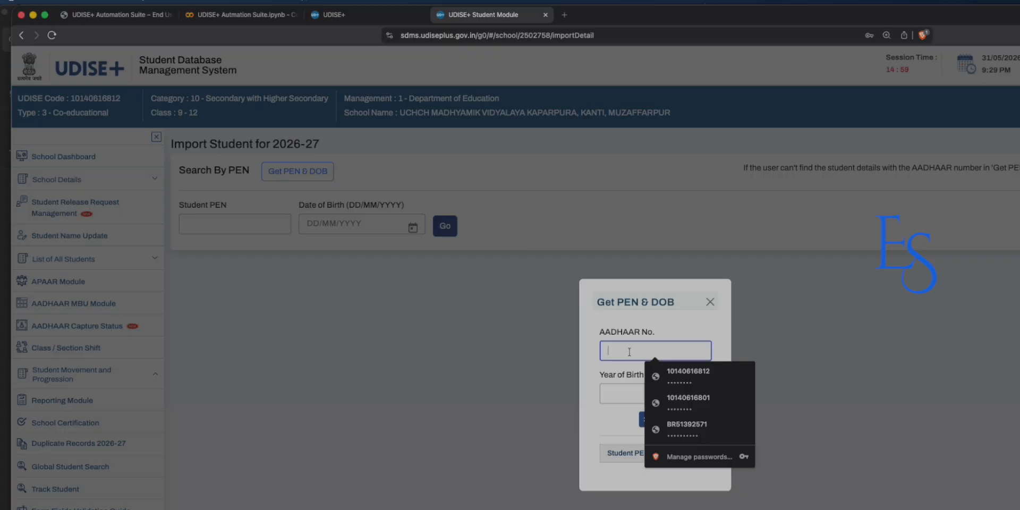
text(•••••••••)
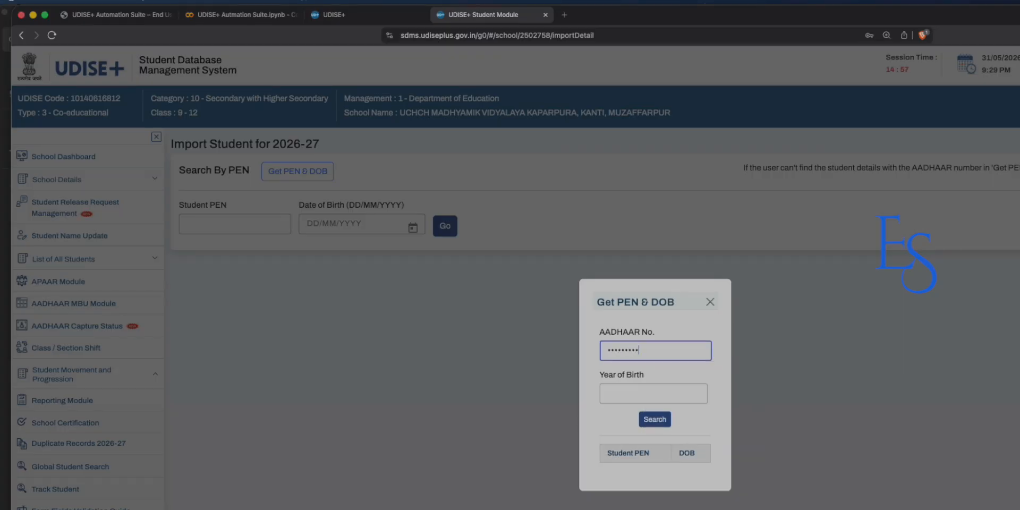
text(••)
drag(657, 353, 611, 351)
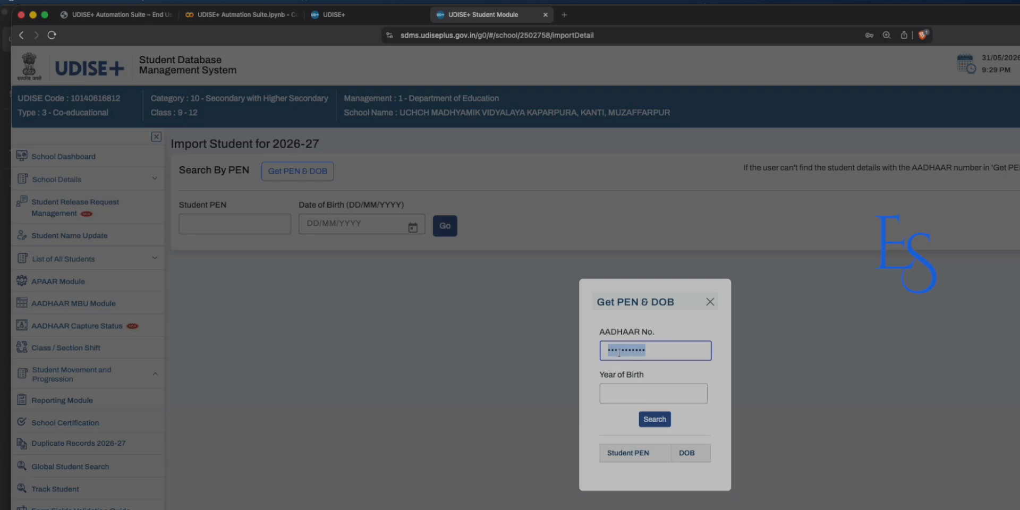
key(BackSpace)
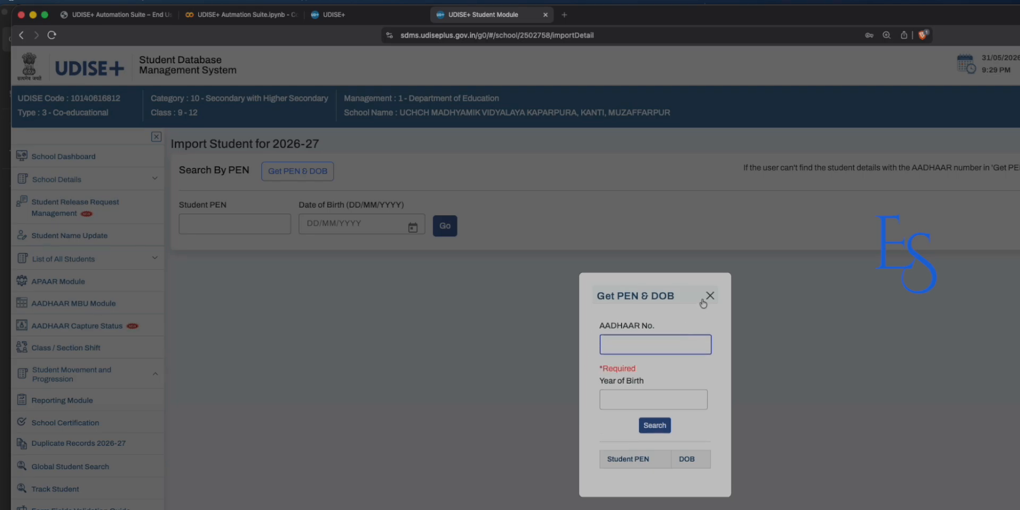
click(709, 296)
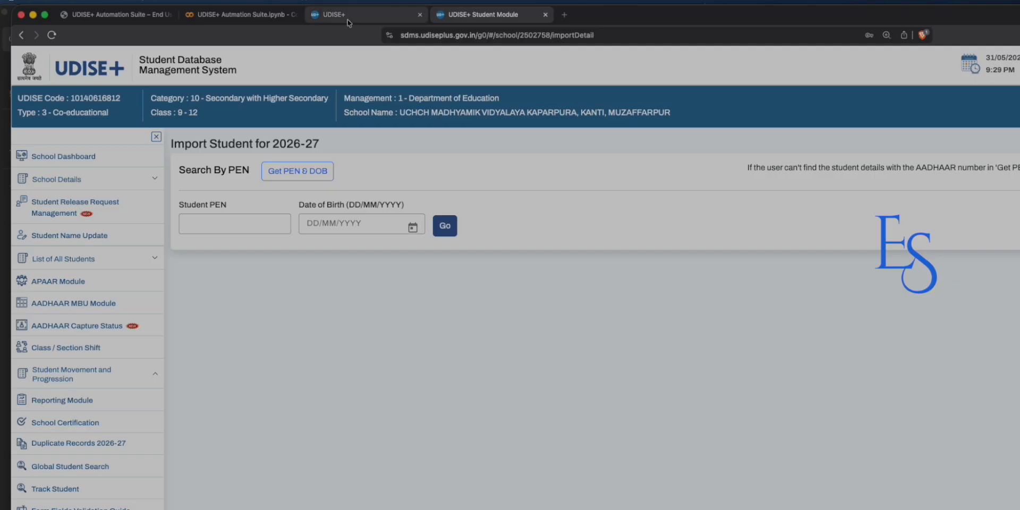
Return to the UDISE+ Automation Suite notebook and inspect the ENCRYPT_KEY form field.
click(350, 16)
click(244, 15)
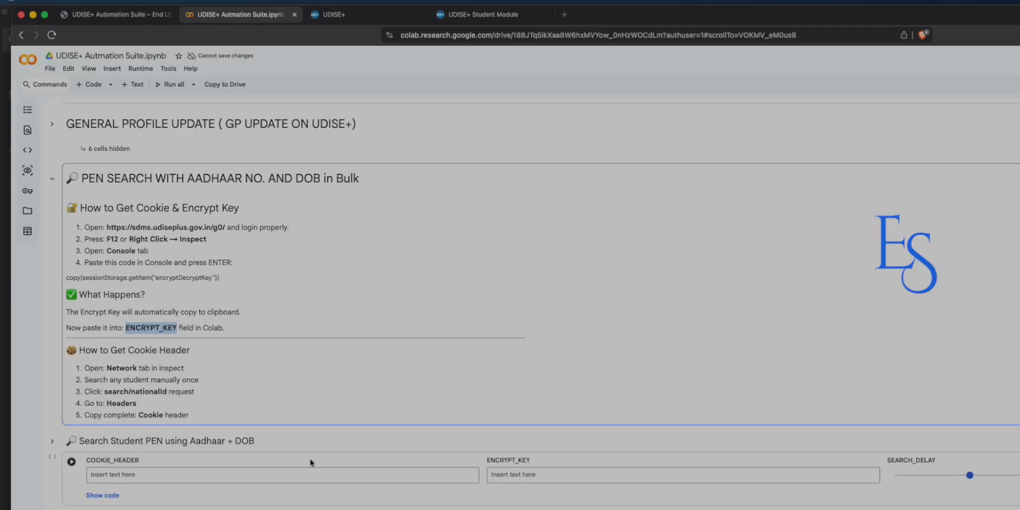
double_click(485, 459)
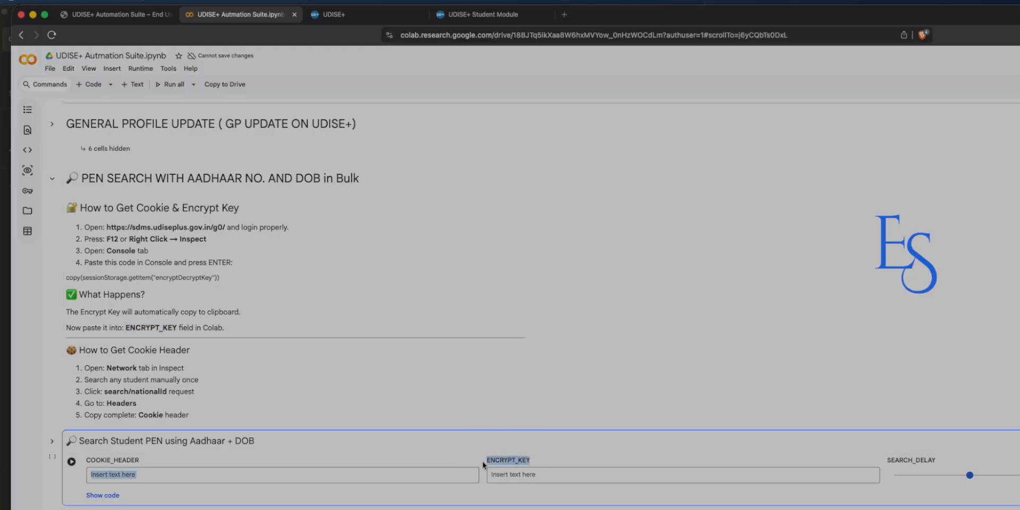
click(534, 466)
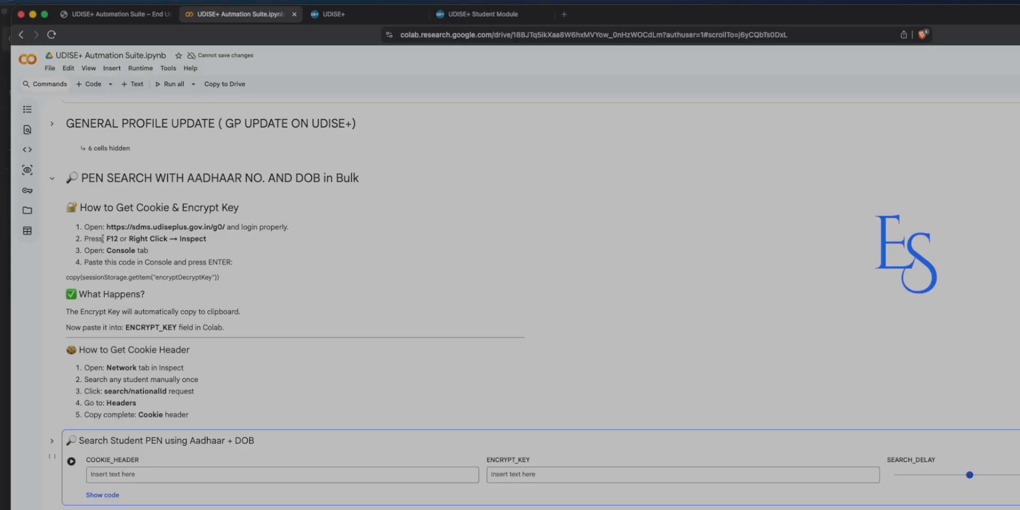
Copy the copy(sessionStorage.getItem("encryptDecryptKey")) command from the instructions.
drag(65, 278, 222, 280)
right_click(199, 279)
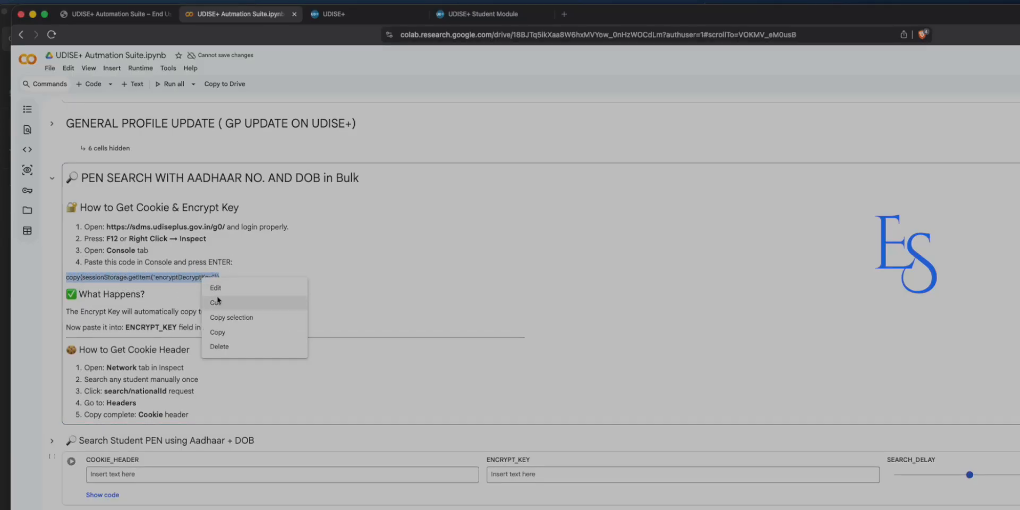
click(251, 318)
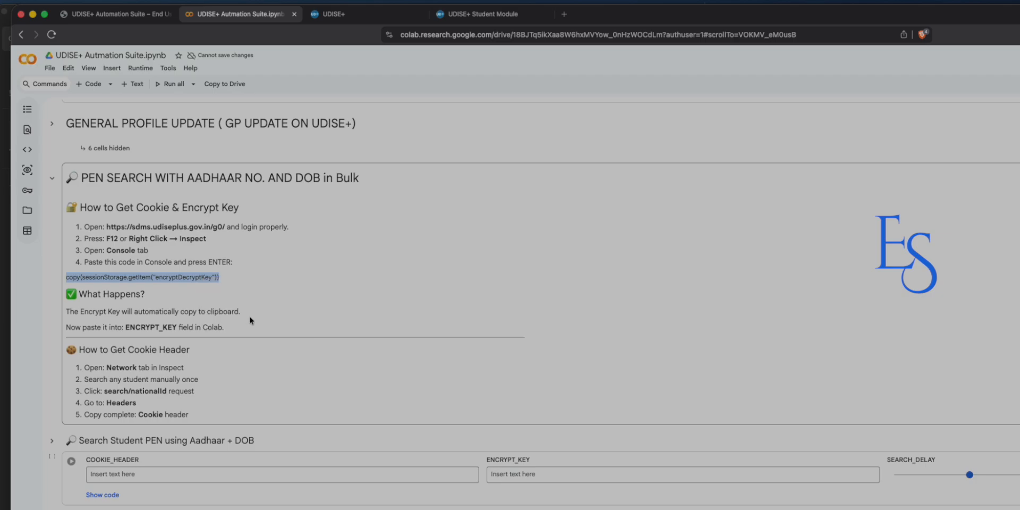
click(223, 277)
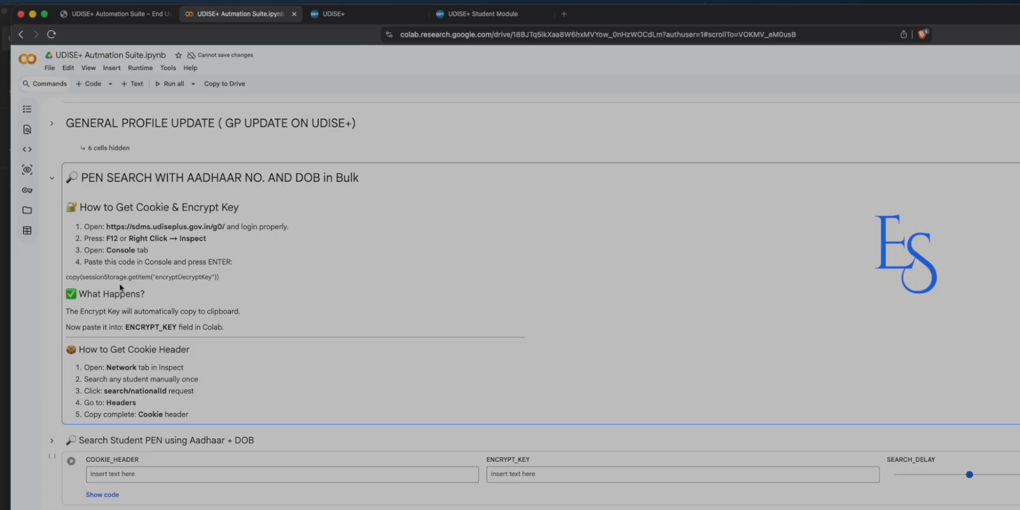
Open the browser developer tools on the UDISE+ Import Student page.
click(477, 14)
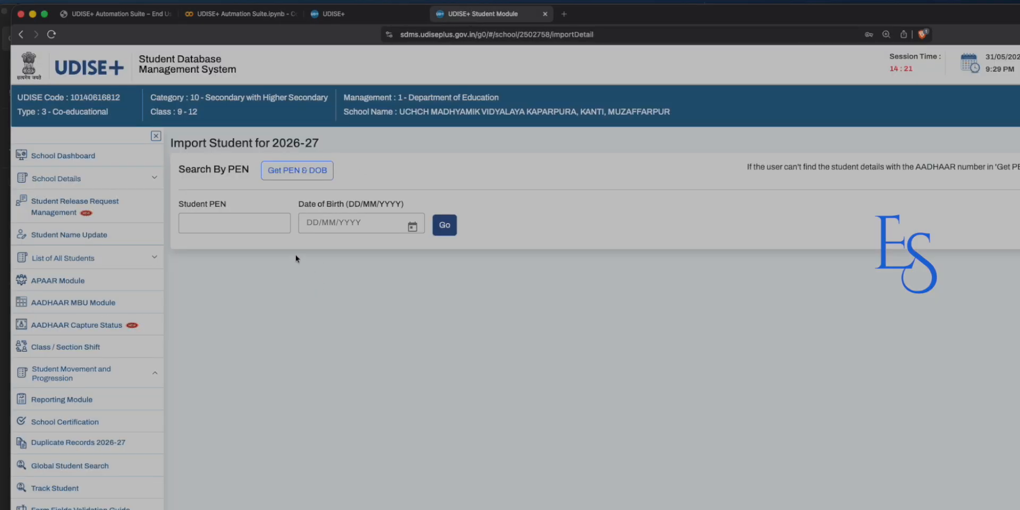
right_click(306, 321)
click(334, 459)
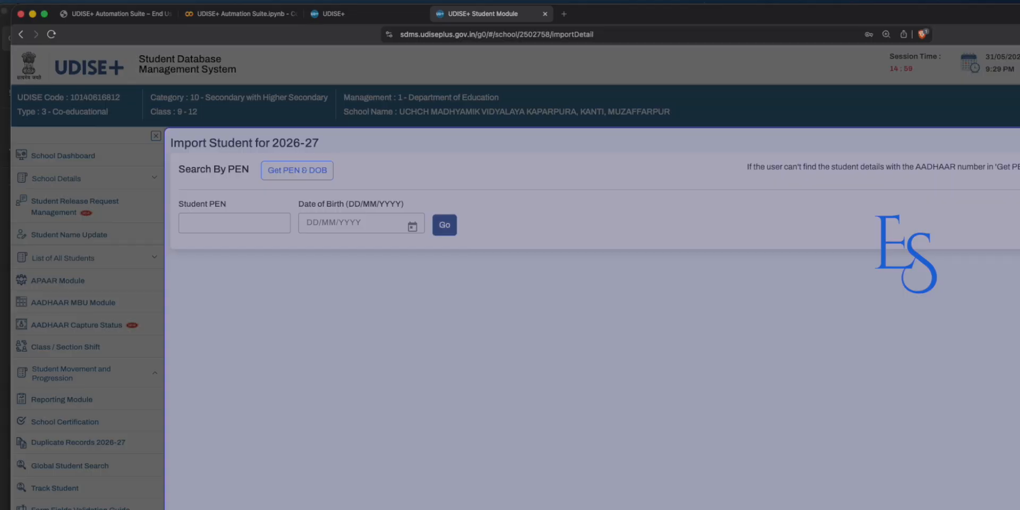
key(Escape)
right_click(515, 365)
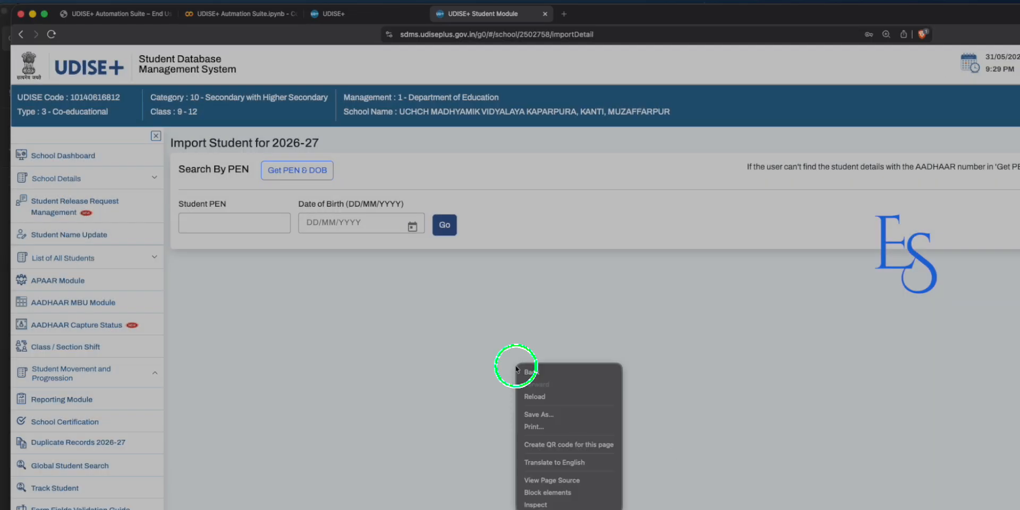
click(554, 505)
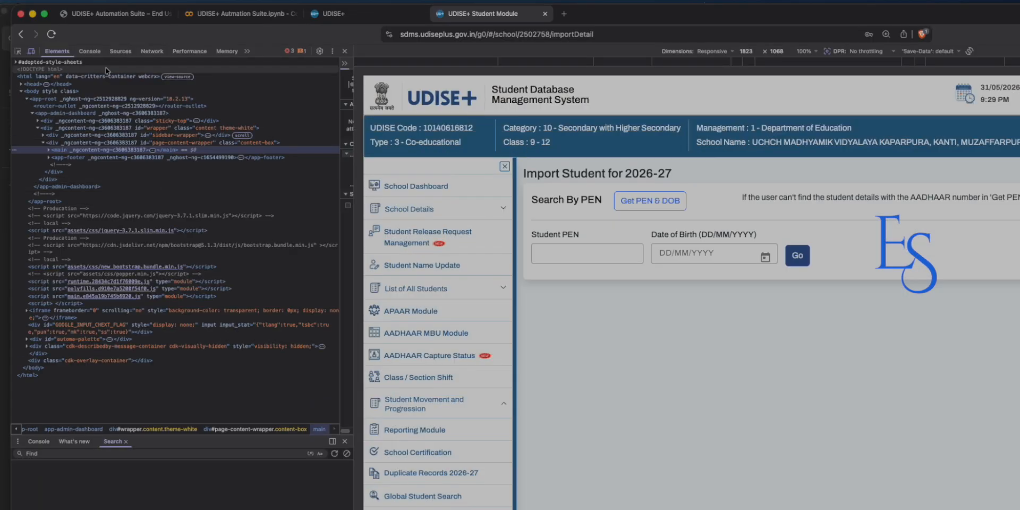
Paste the copied encrypt-key command into the DevTools Console.
click(89, 51)
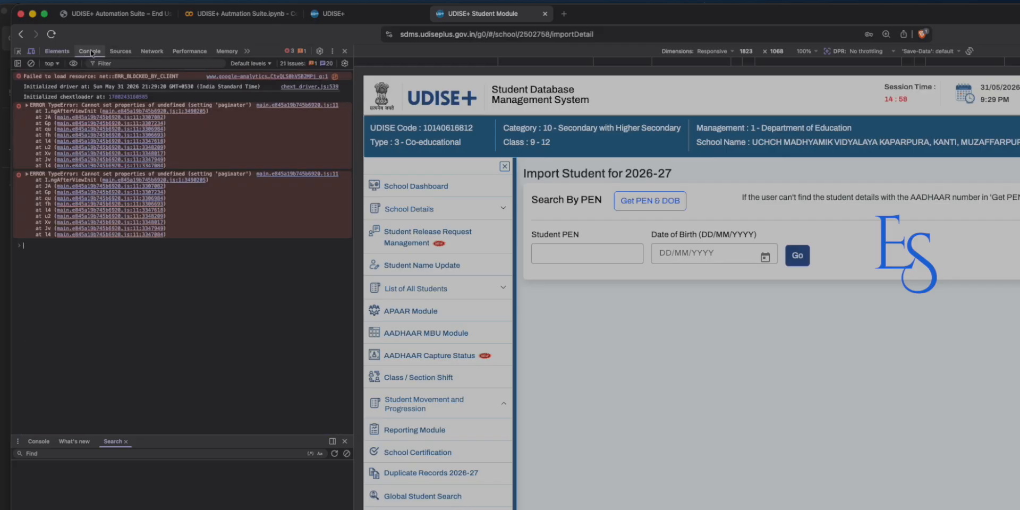
right_click(45, 244)
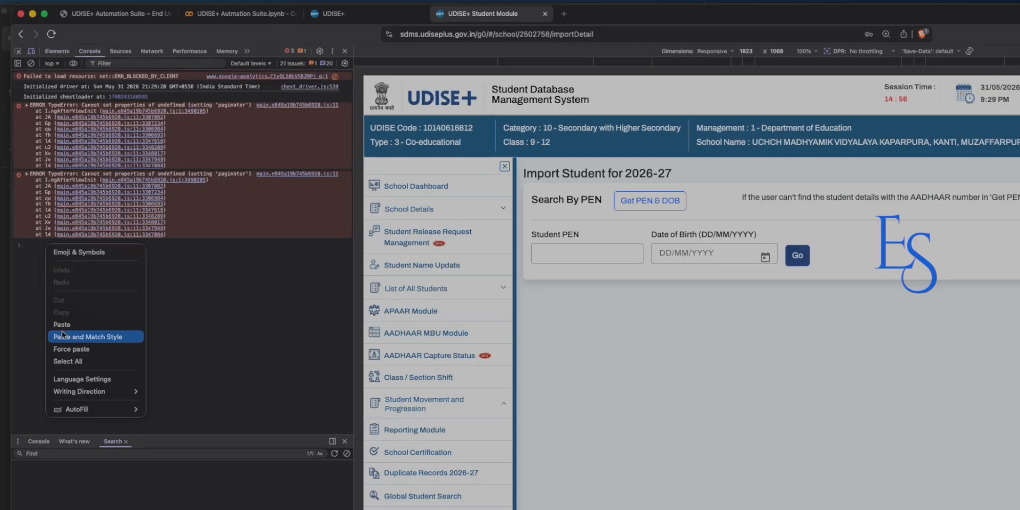
click(62, 325)
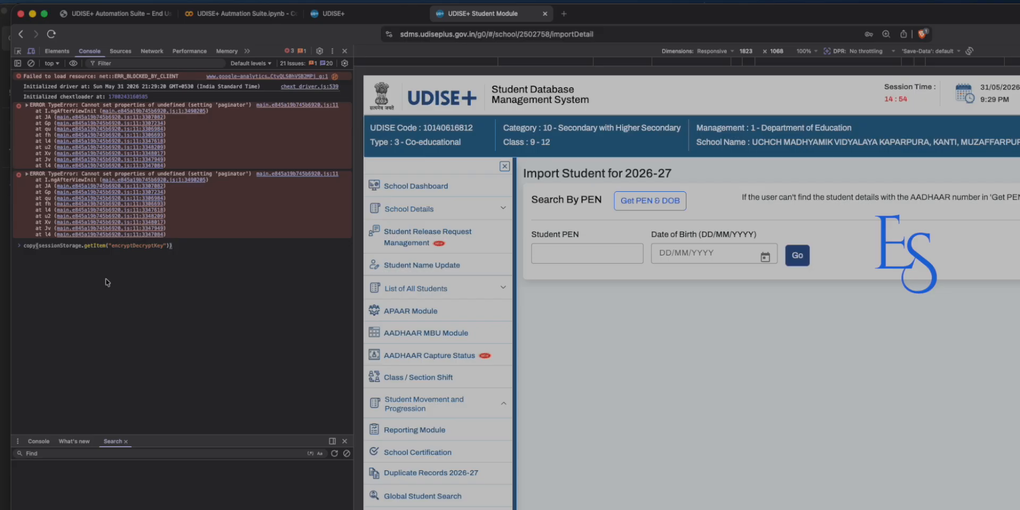
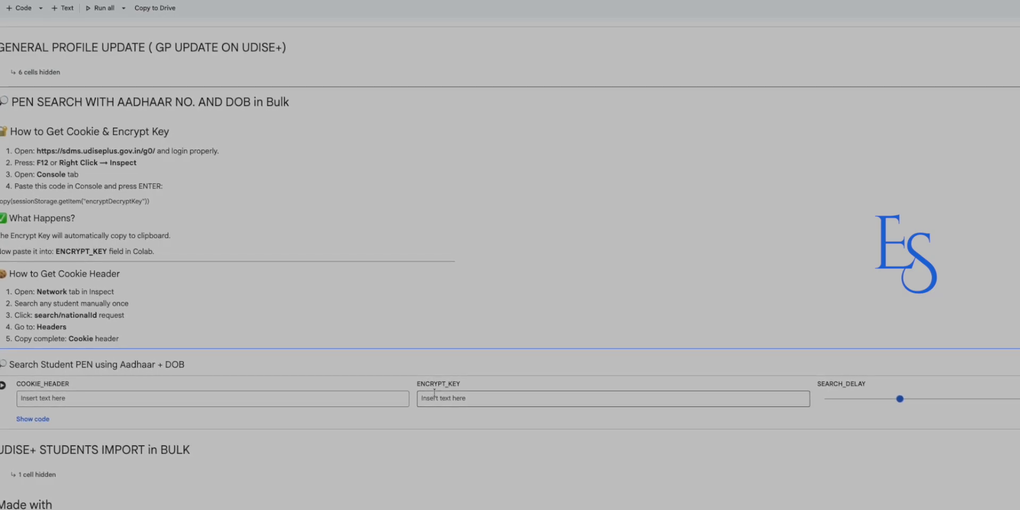
Paste the copied UDISE+ encrypt key into the ENCRYPT_KEY field of the PEN search cell.
right_click(434, 393)
click(461, 496)
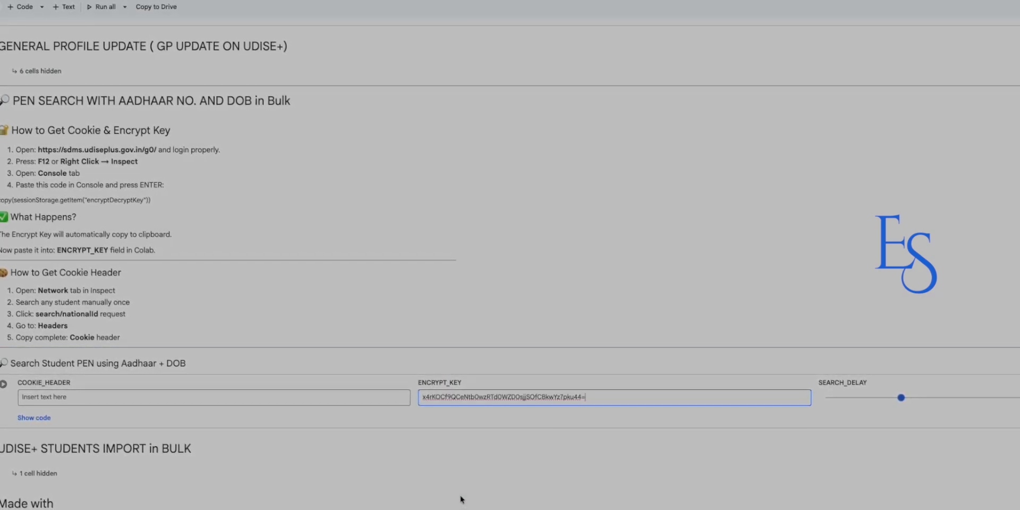
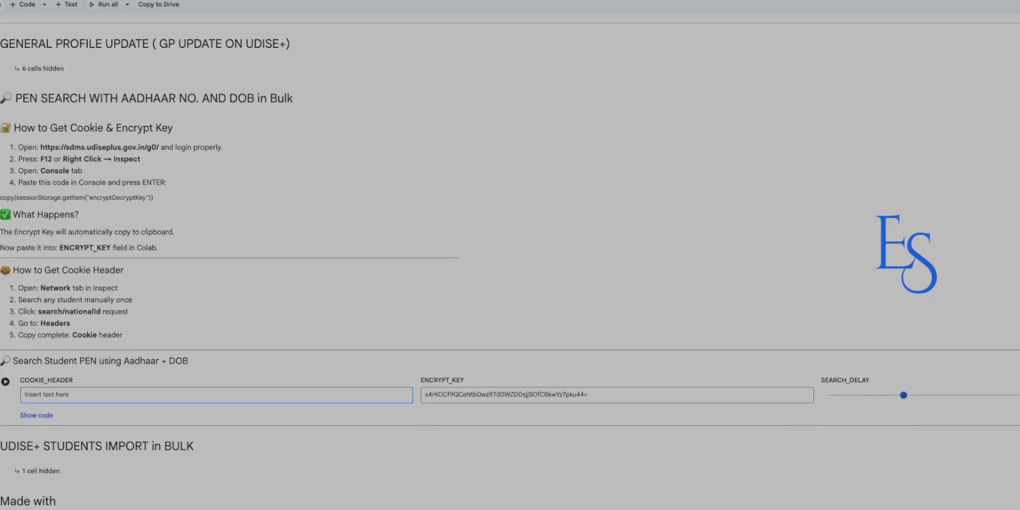
Switch to the UDISE+ Student Module browser tab with developer tools open.
click(382, 17)
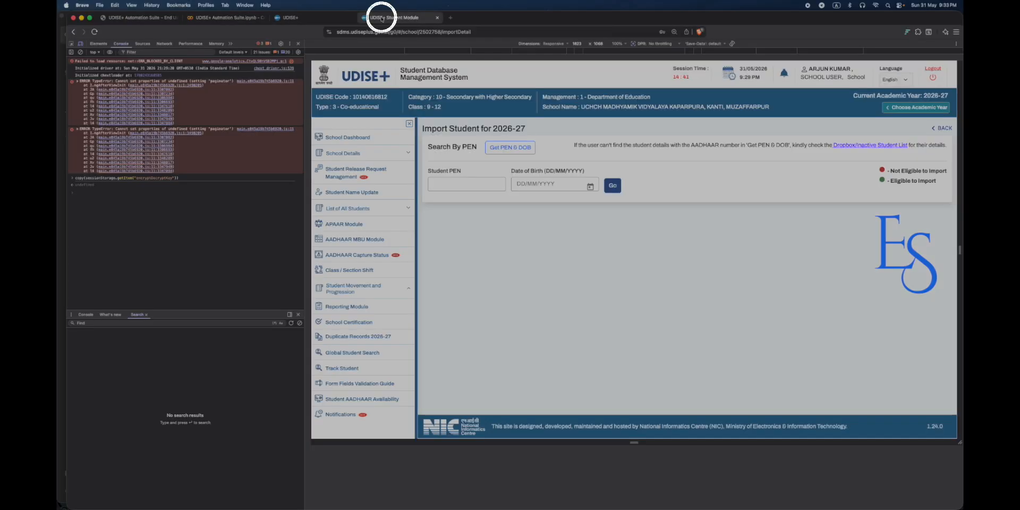
Copy the Cookie header from the School Dashboard request in the Network panel, then go back to Colab.
click(160, 46)
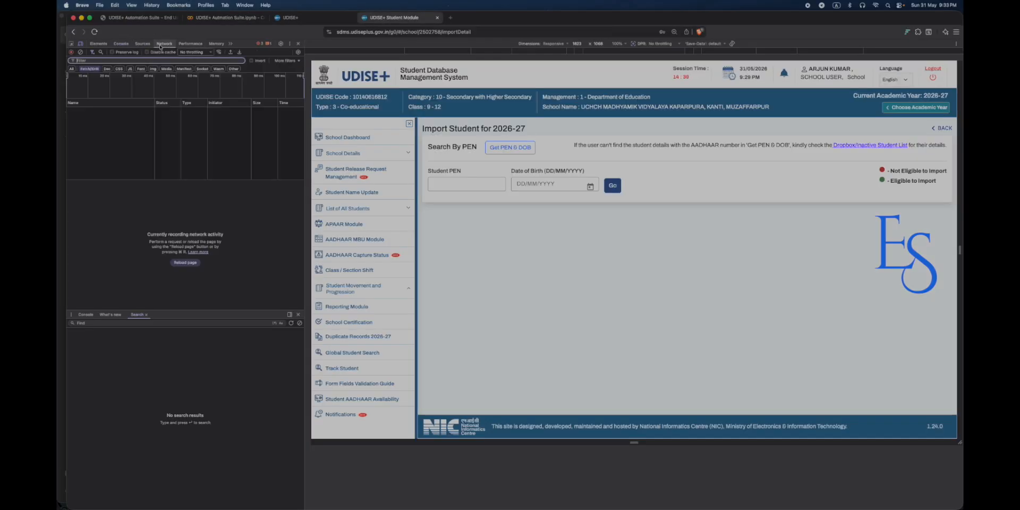
click(340, 137)
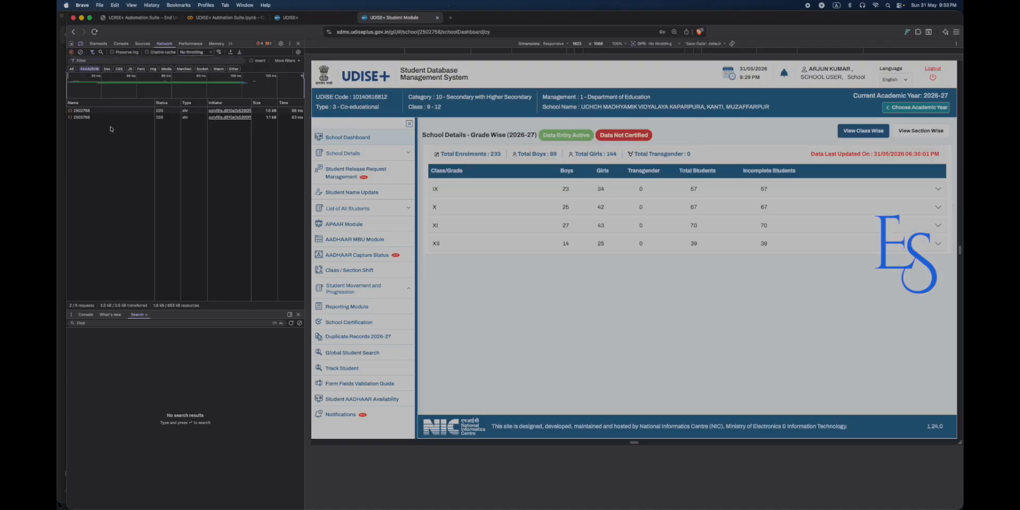
click(89, 116)
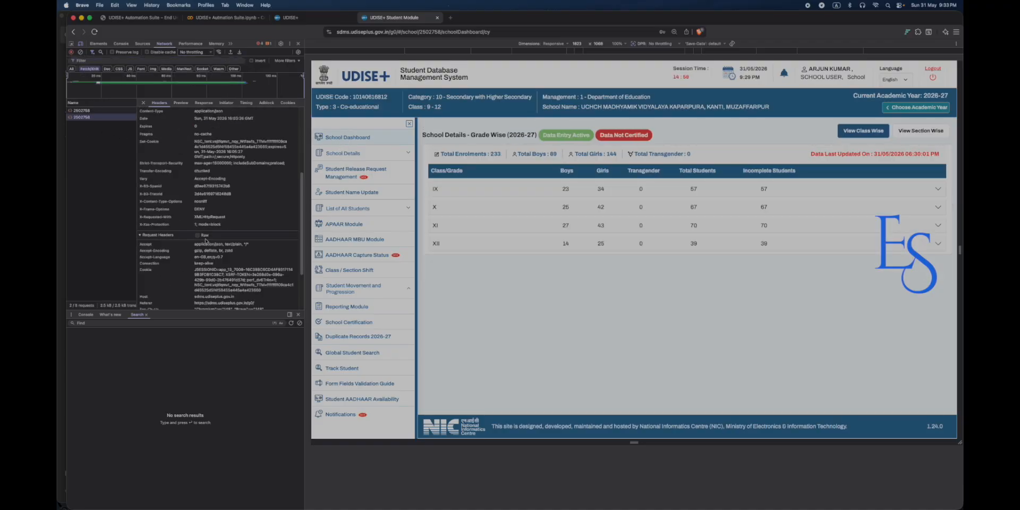
scroll(205, 240, down, 3)
drag(194, 203, 243, 219)
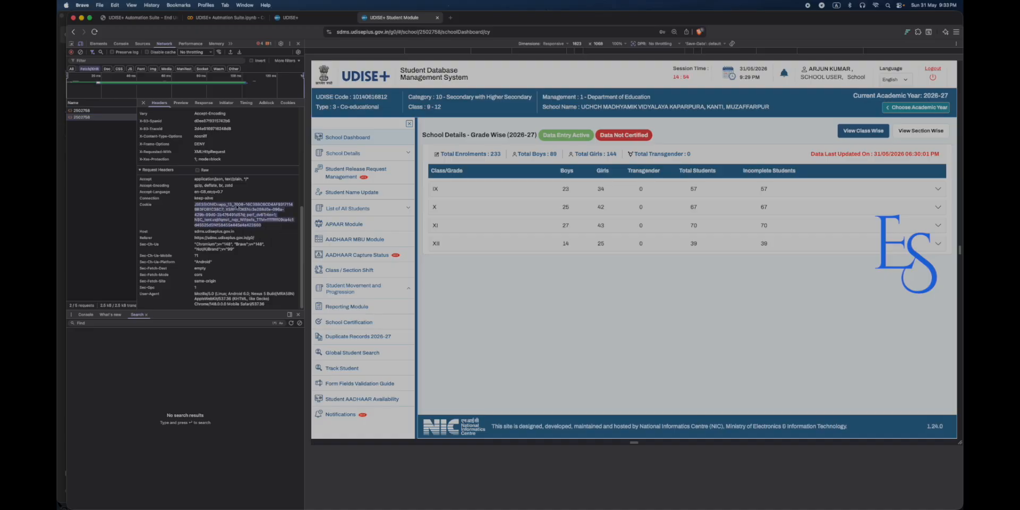
click(218, 18)
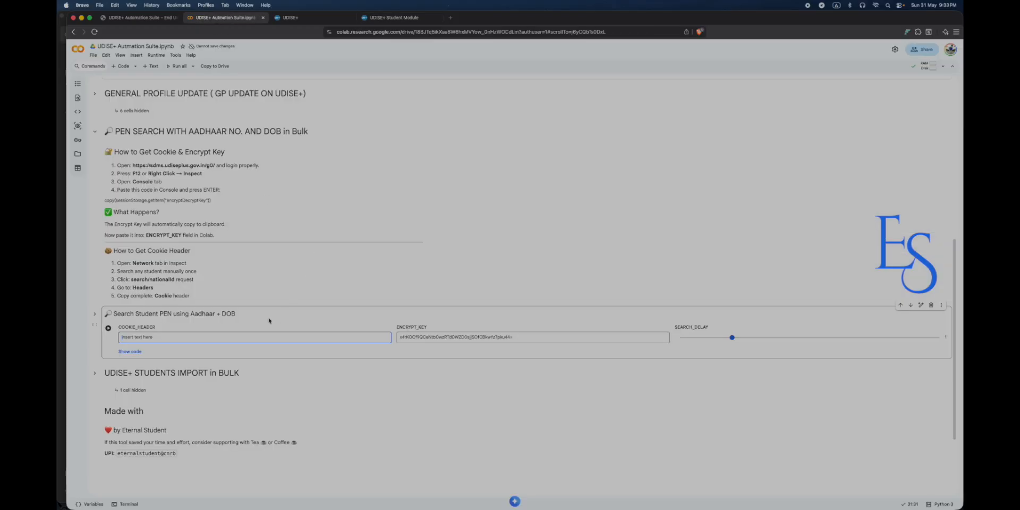
Paste the cookie string into COOKIE_HEADER, then expand the 'UDISE+ STUDENTS IMPORT in BULK' section.
click(241, 334)
key(super+v)
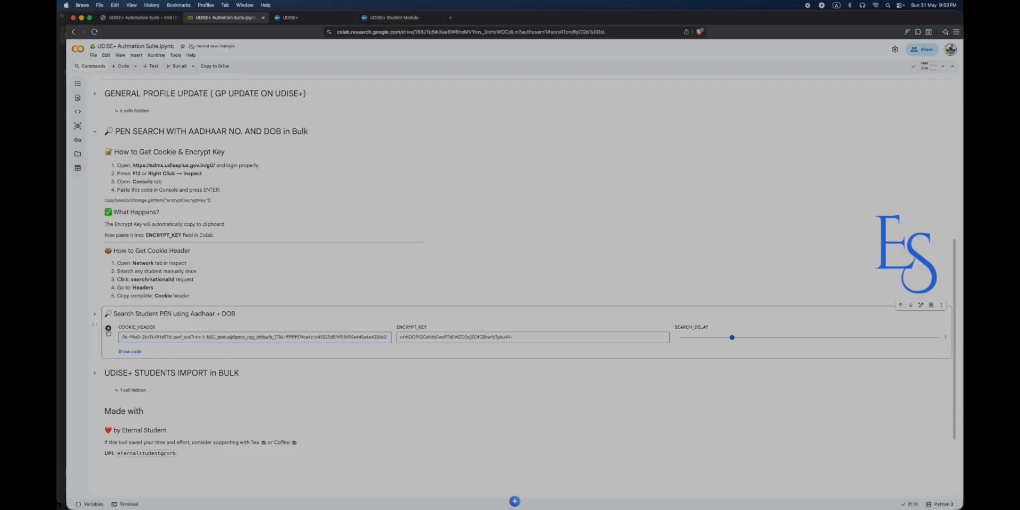
scroll(176, 314, down, 4)
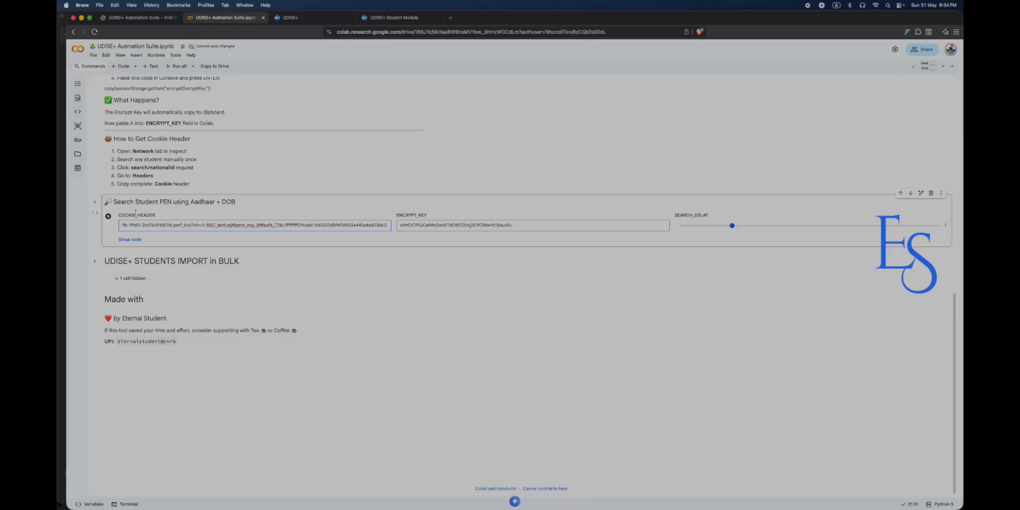
click(94, 260)
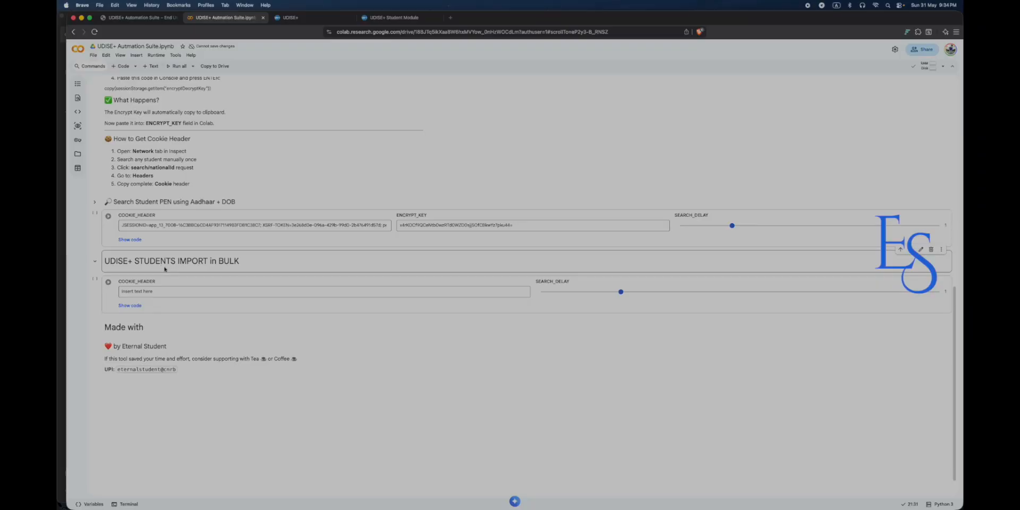
In UDISE+, open the Import Module's Import Within State student search, then return to Colab.
click(394, 18)
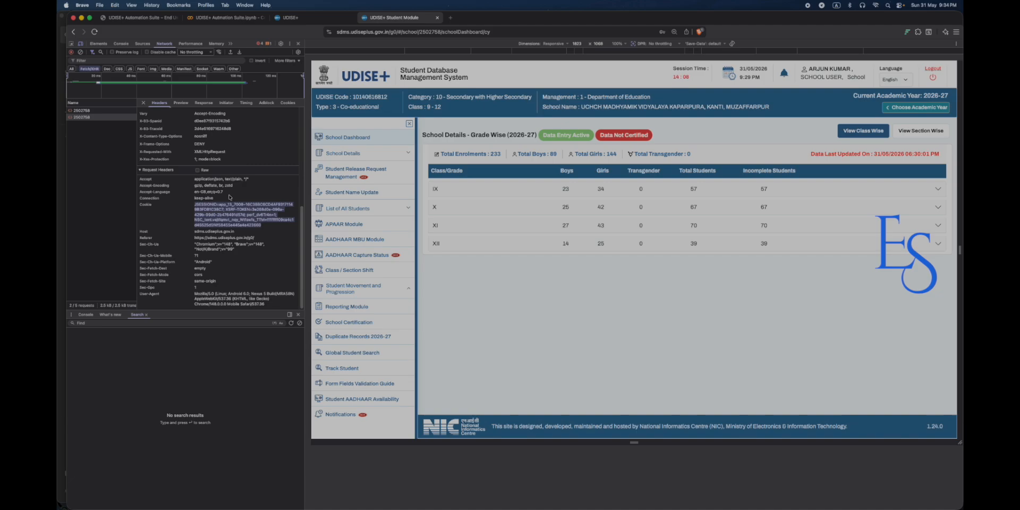
scroll(339, 318, down, 1)
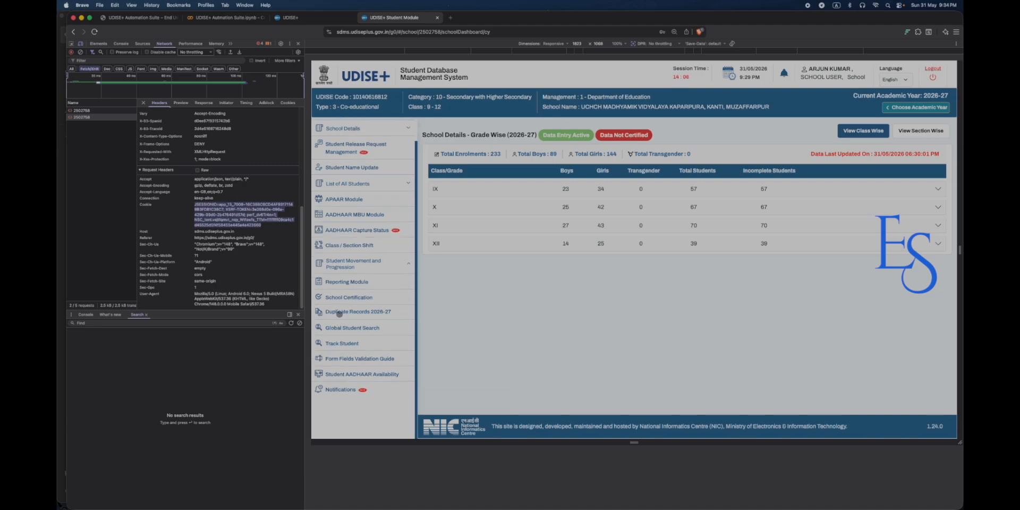
click(359, 265)
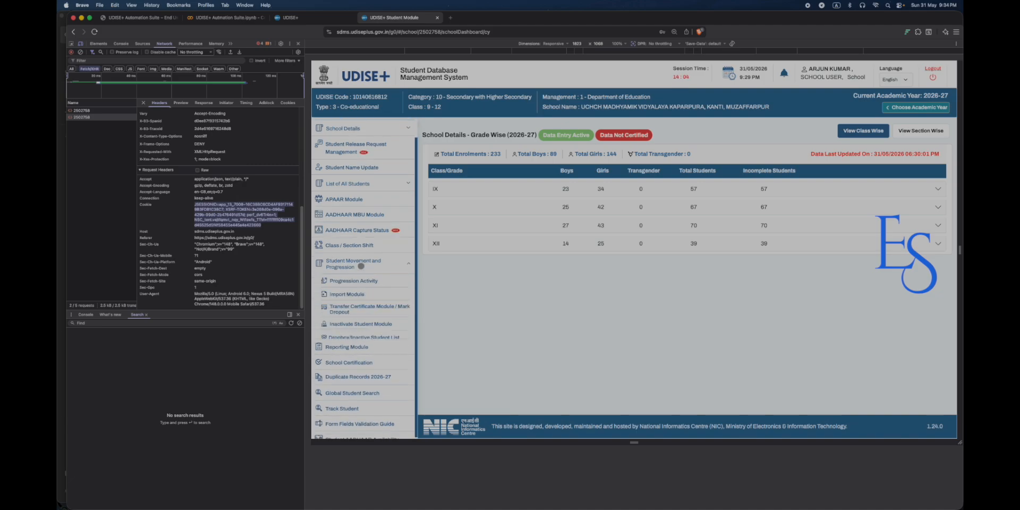
click(347, 293)
click(518, 216)
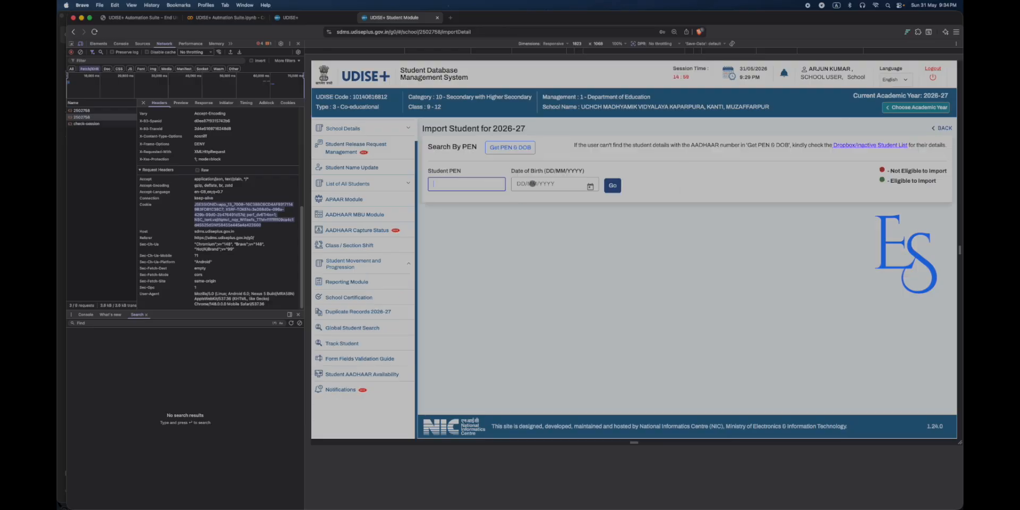
click(540, 183)
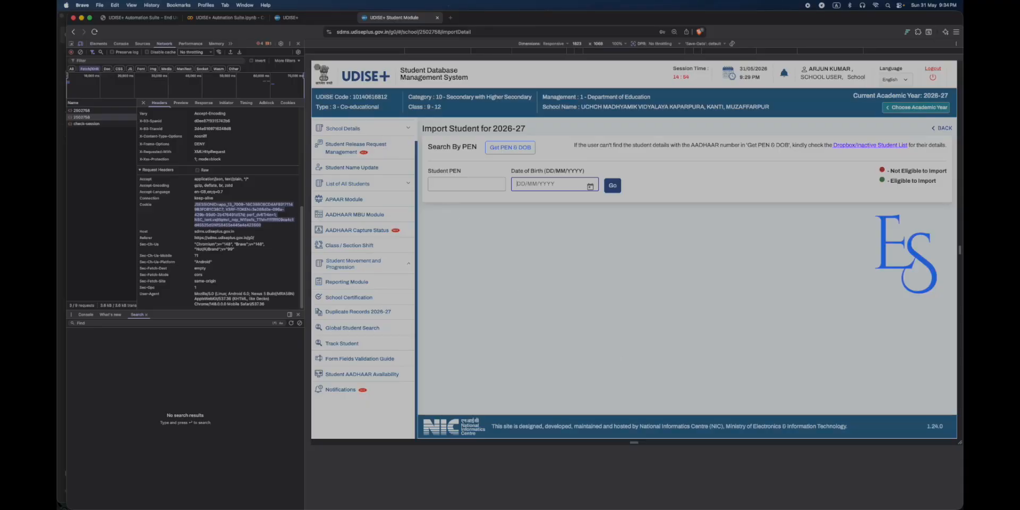
click(305, 18)
click(218, 19)
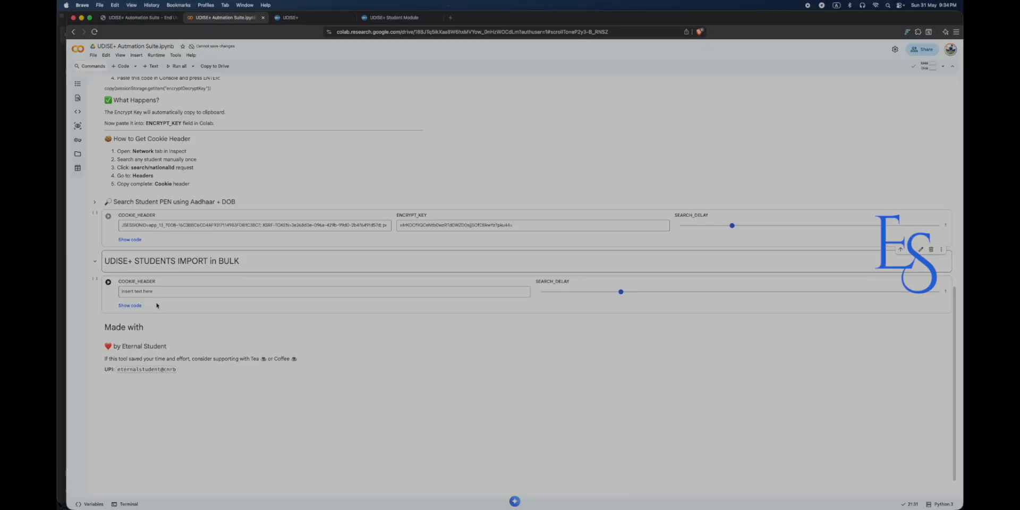
scroll(159, 305, up, 5)
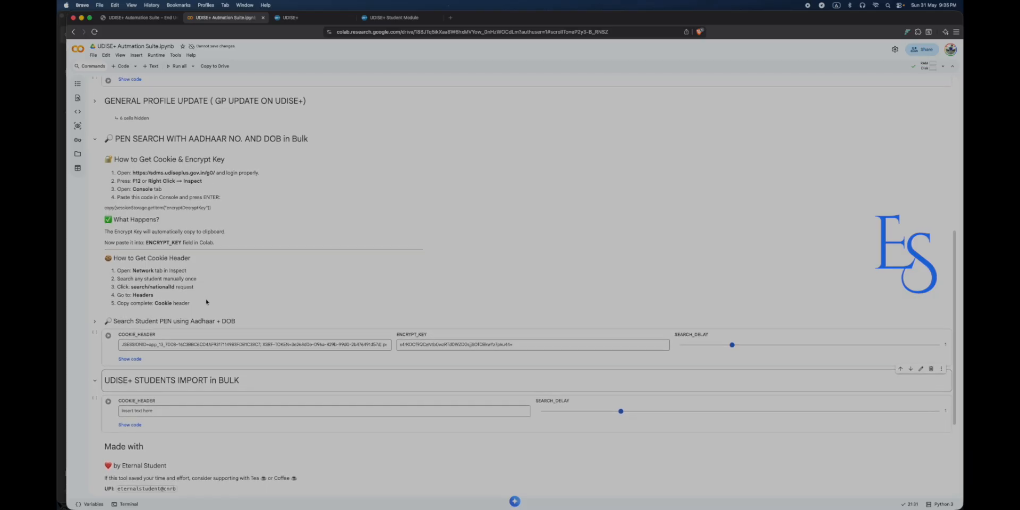
scroll(206, 301, up, 1)
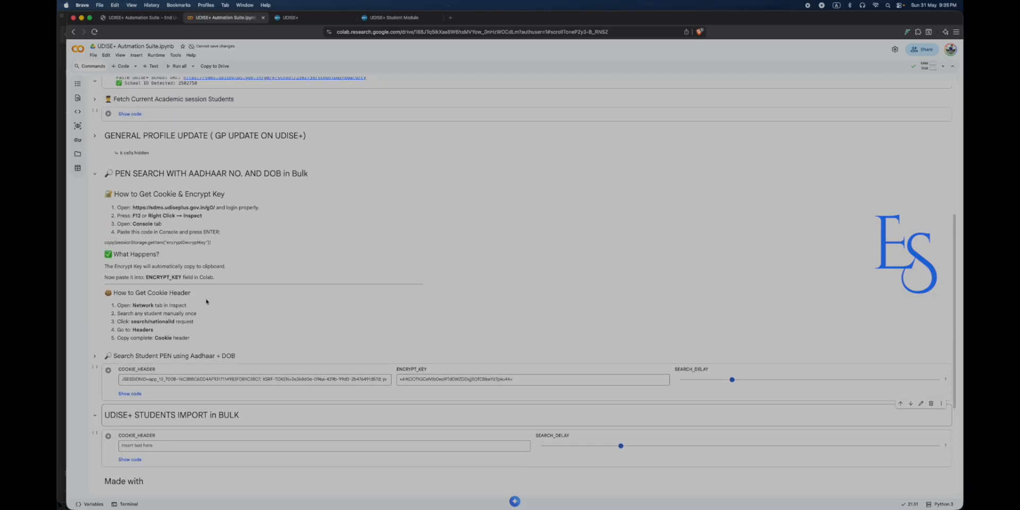
scroll(206, 301, up, 1)
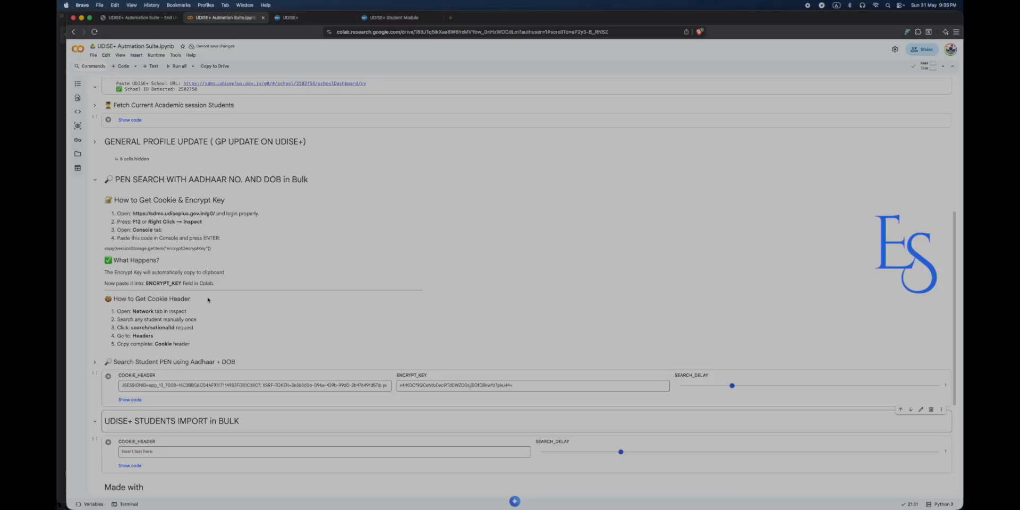
scroll(192, 274, up, 5)
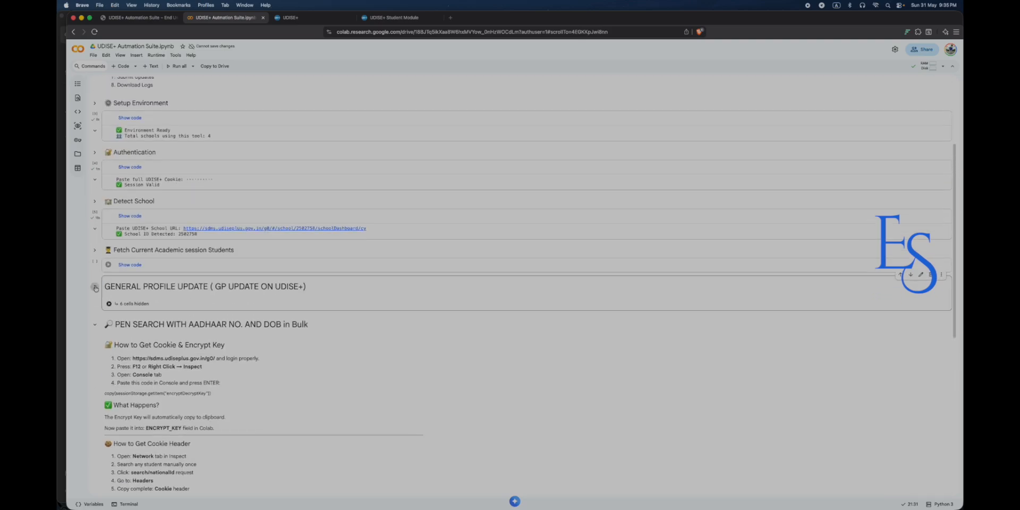
Expand General Profile Update and run the current-session student fetch, confirming 233 students fetched.
click(152, 301)
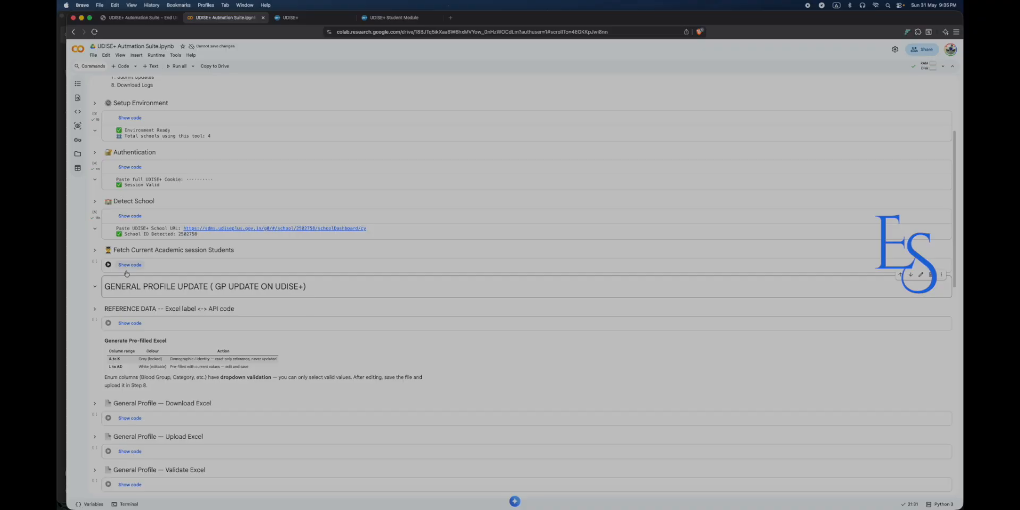
click(107, 264)
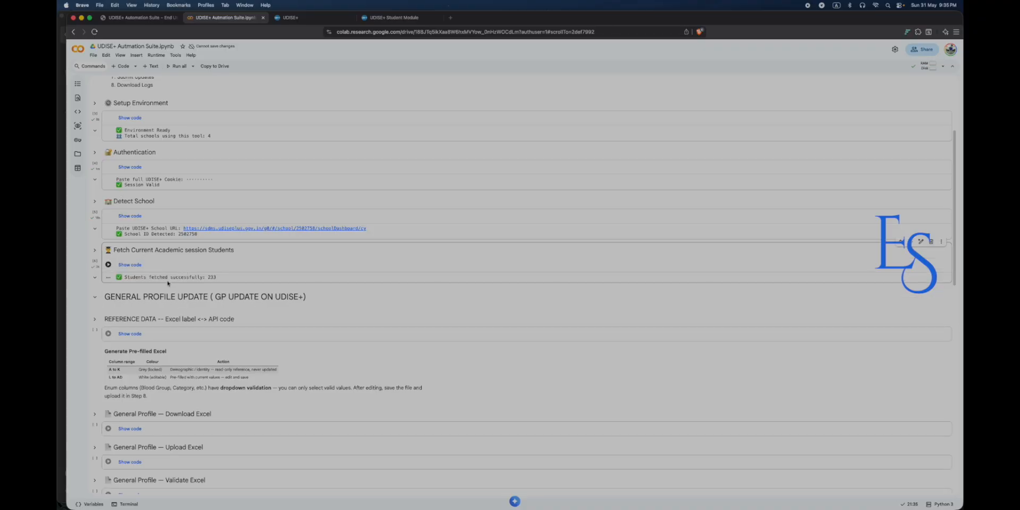
double_click(213, 277)
drag(218, 277, 205, 277)
scroll(123, 298, down, 1)
scroll(123, 299, down, 1)
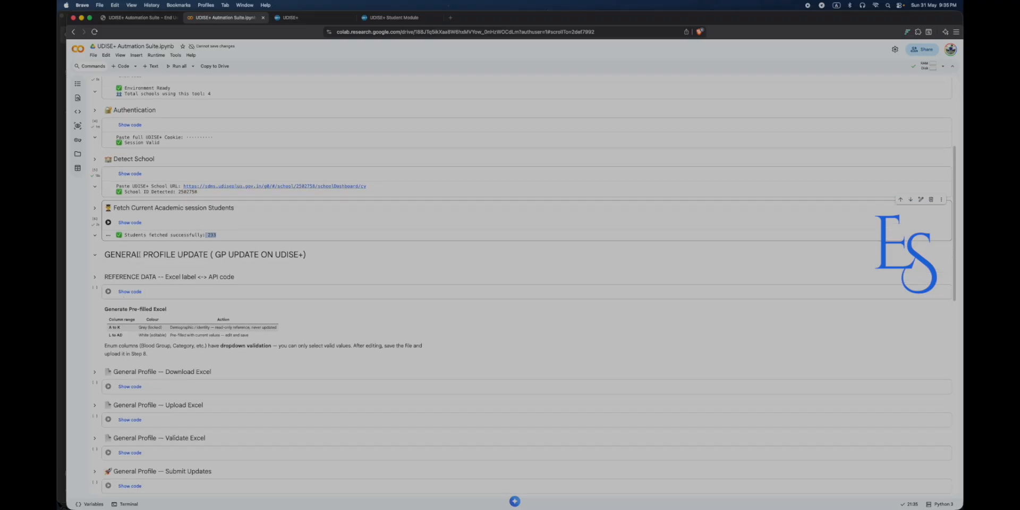
Load the Excel label reference data, then start the General Profile Download Excel cell for 233 profiles.
click(108, 291)
scroll(171, 289, down, 1)
scroll(172, 290, down, 2)
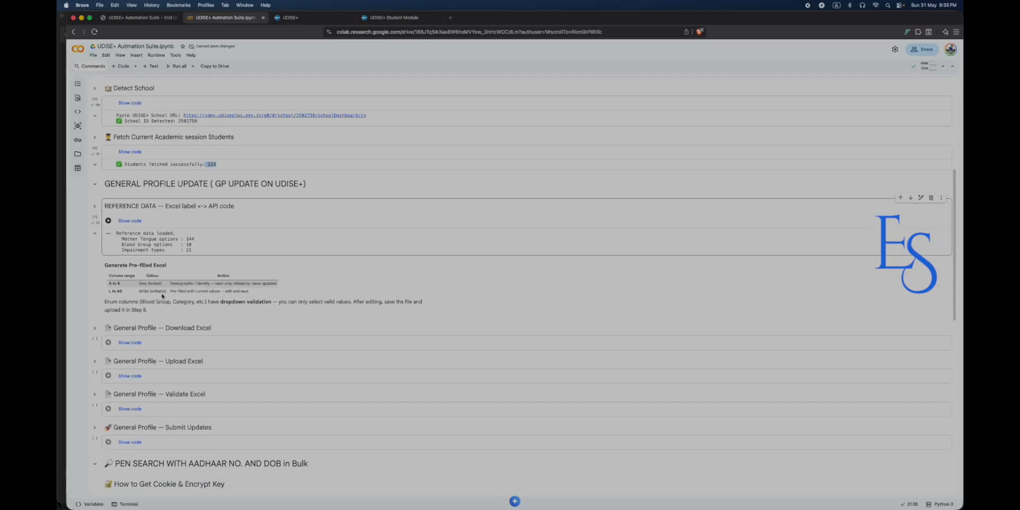
click(109, 329)
scroll(169, 301, down, 3)
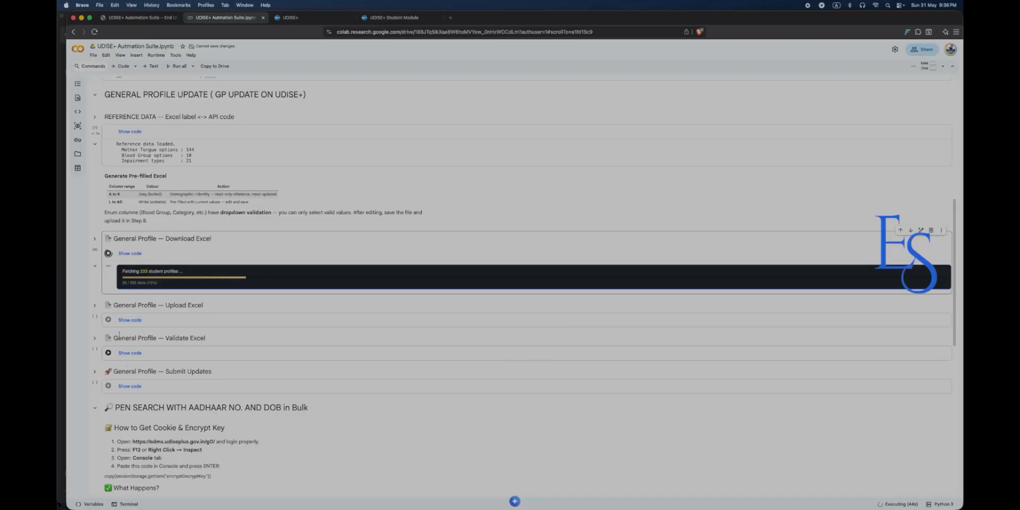
Queue the General Profile Upload Excel cell while the download is still running.
click(109, 319)
scroll(179, 335, up, 10)
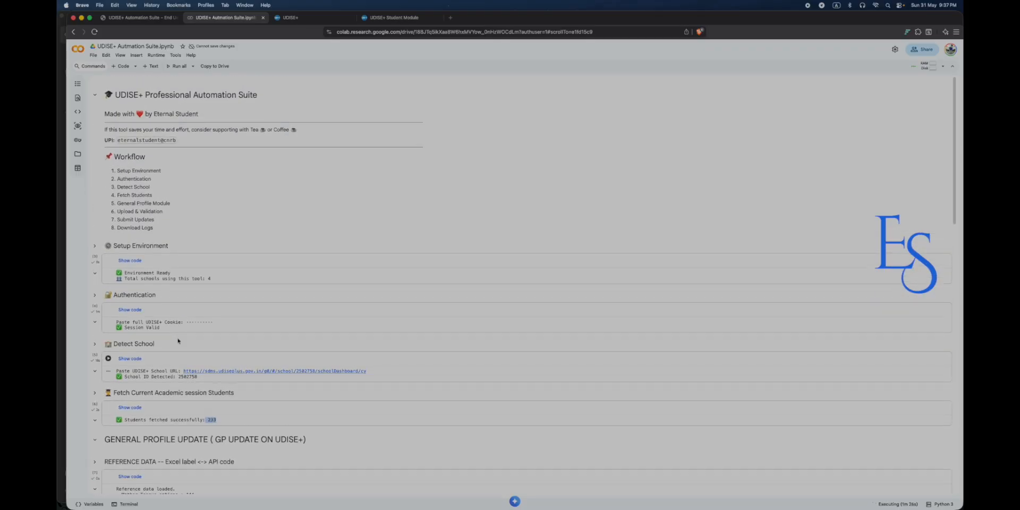
scroll(178, 341, down, 10)
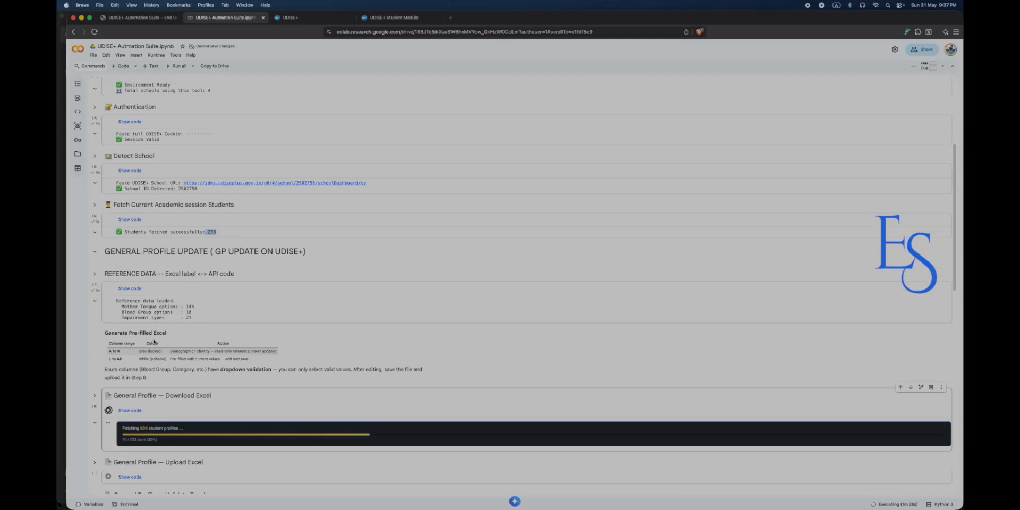
scroll(153, 341, down, 5)
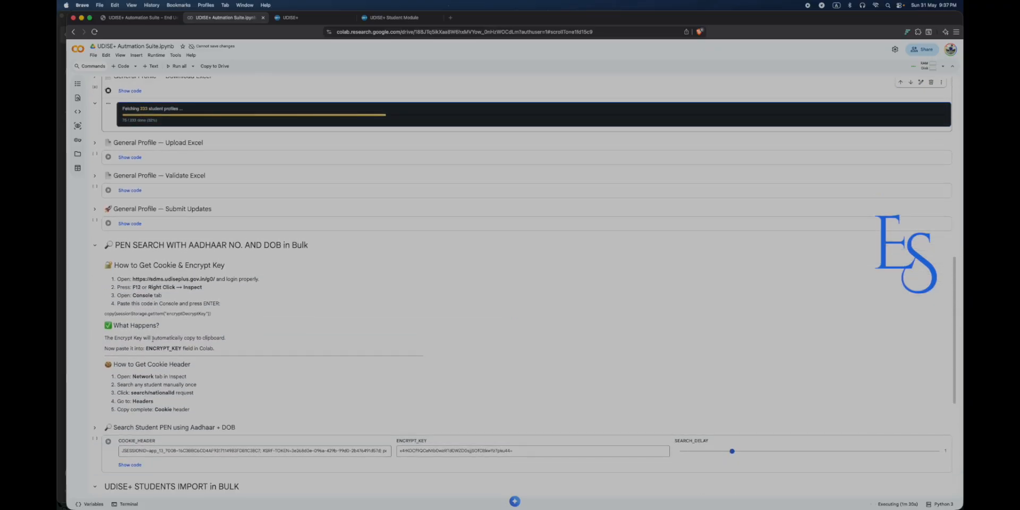
scroll(154, 337, down, 3)
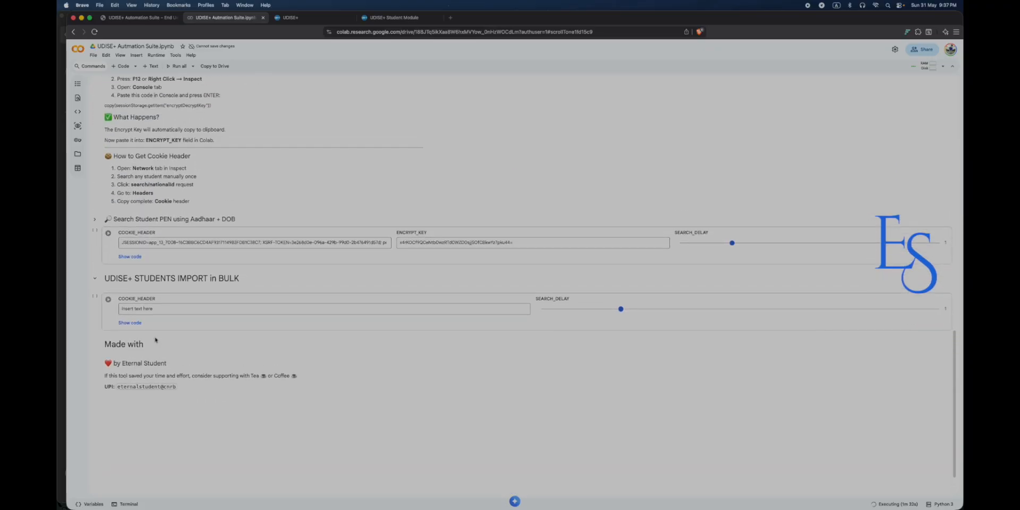
scroll(173, 334, up, 5)
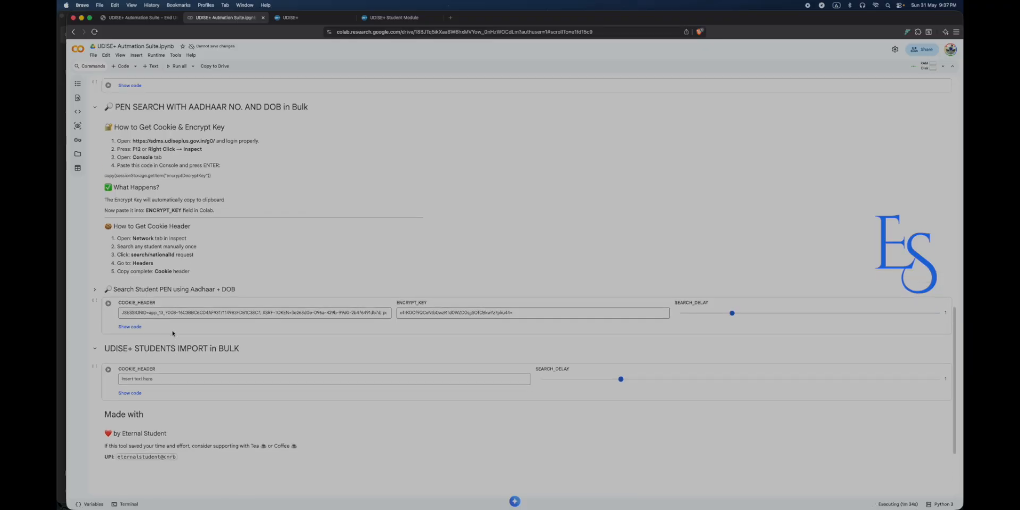
scroll(172, 331, down, 1)
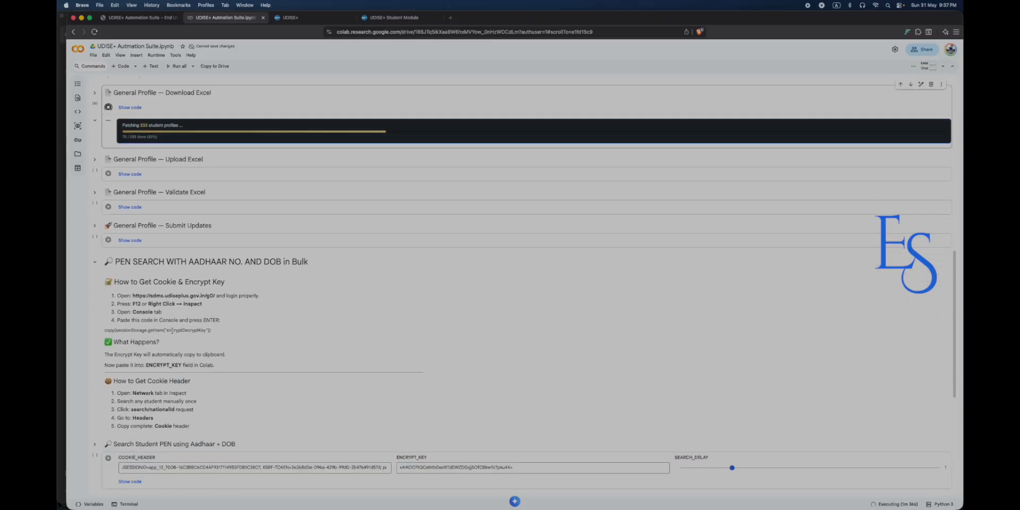
scroll(172, 330, up, 4)
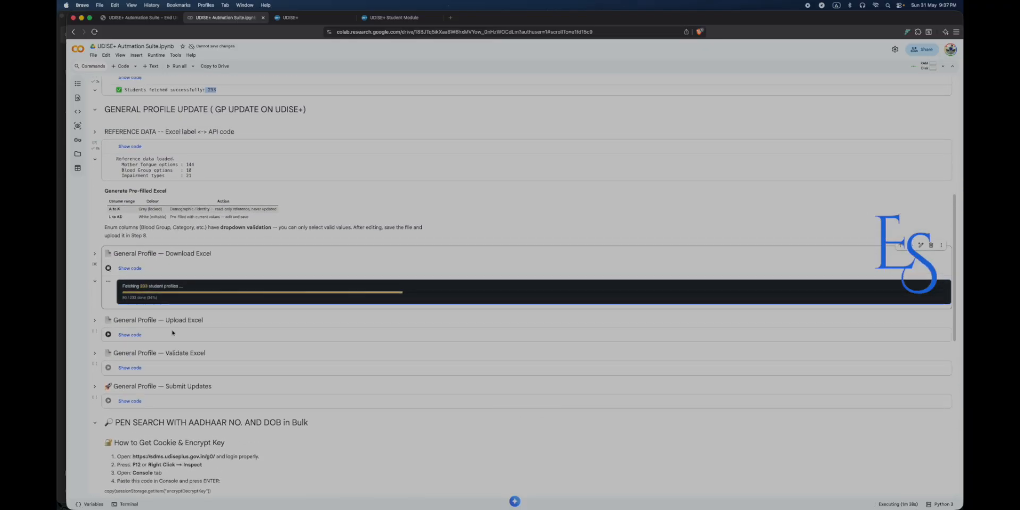
scroll(172, 332, down, 1)
scroll(172, 332, up, 3)
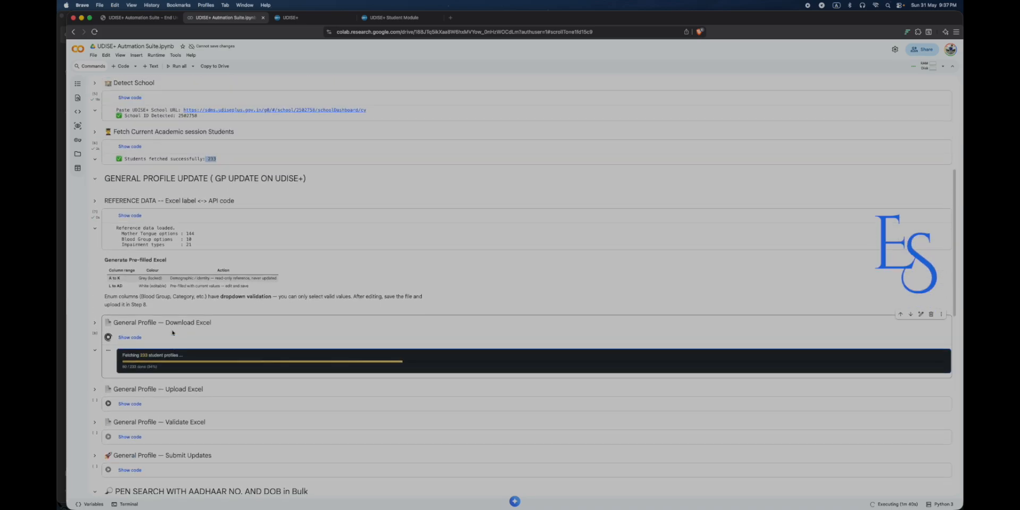
scroll(172, 332, up, 3)
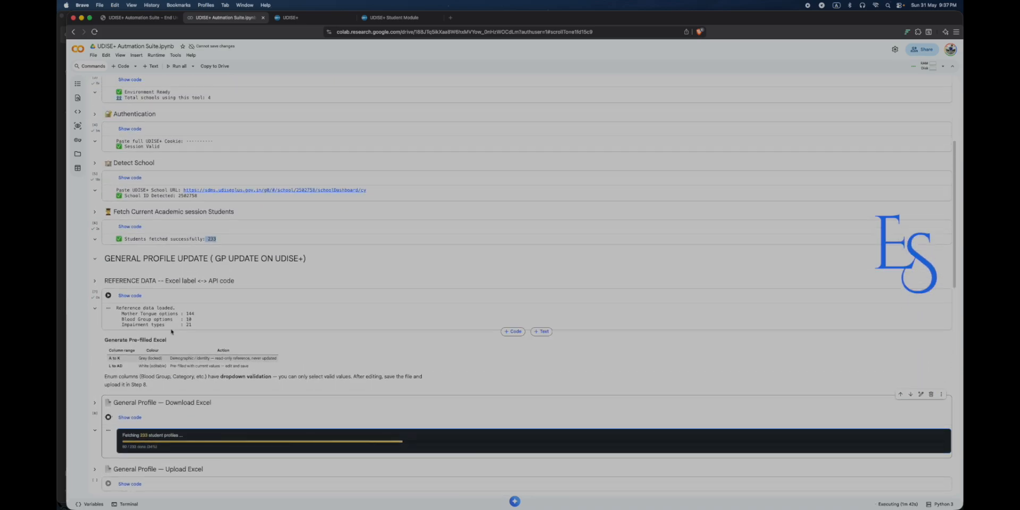
scroll(171, 331, down, 5)
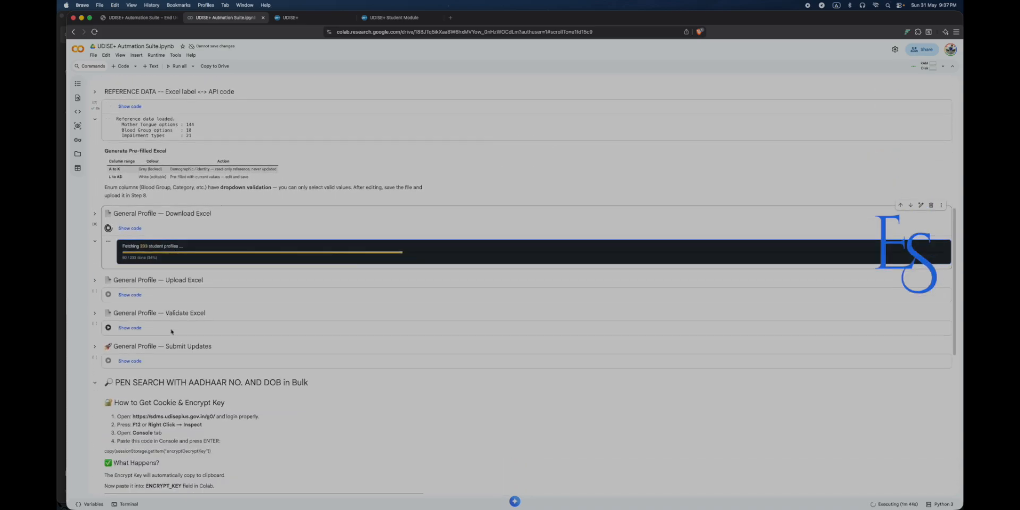
scroll(172, 331, down, 3)
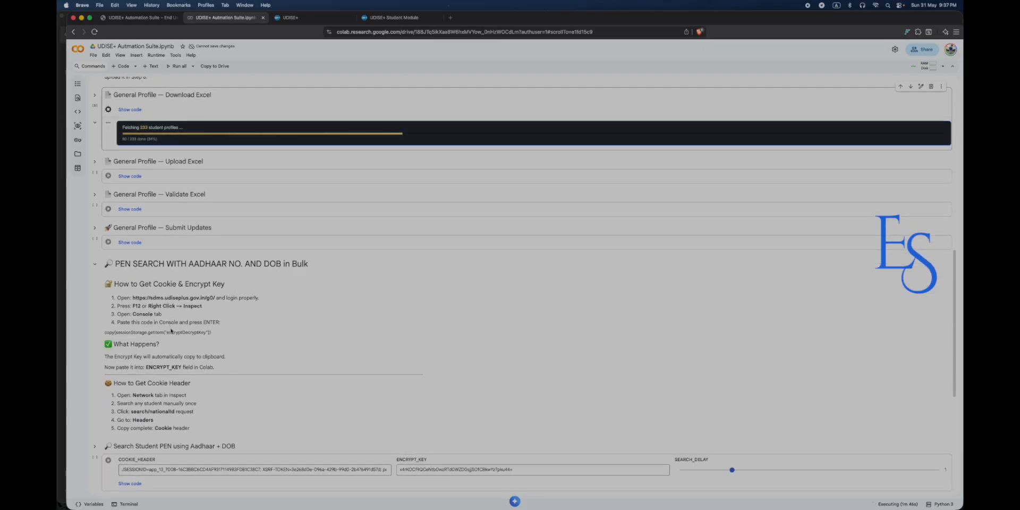
scroll(171, 331, down, 6)
scroll(202, 339, up, 8)
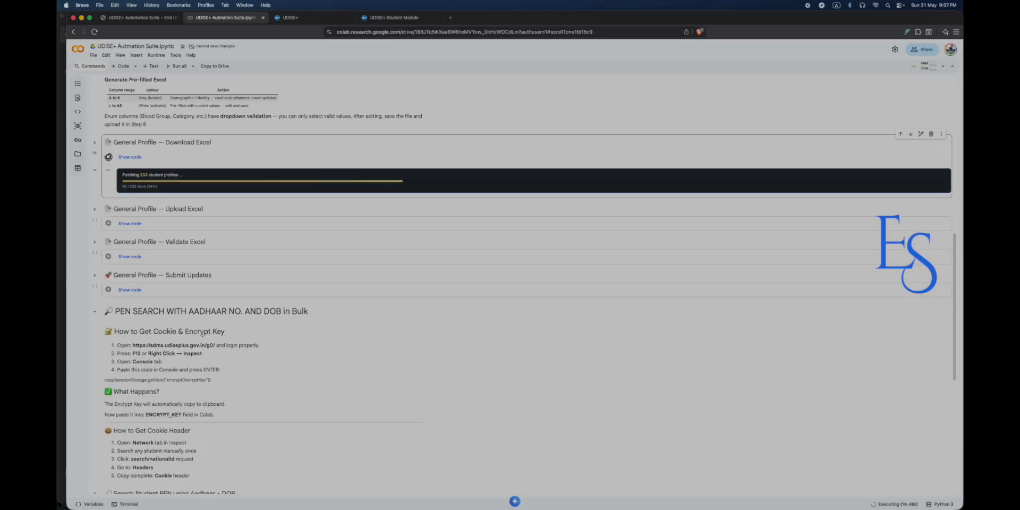
scroll(202, 334, up, 5)
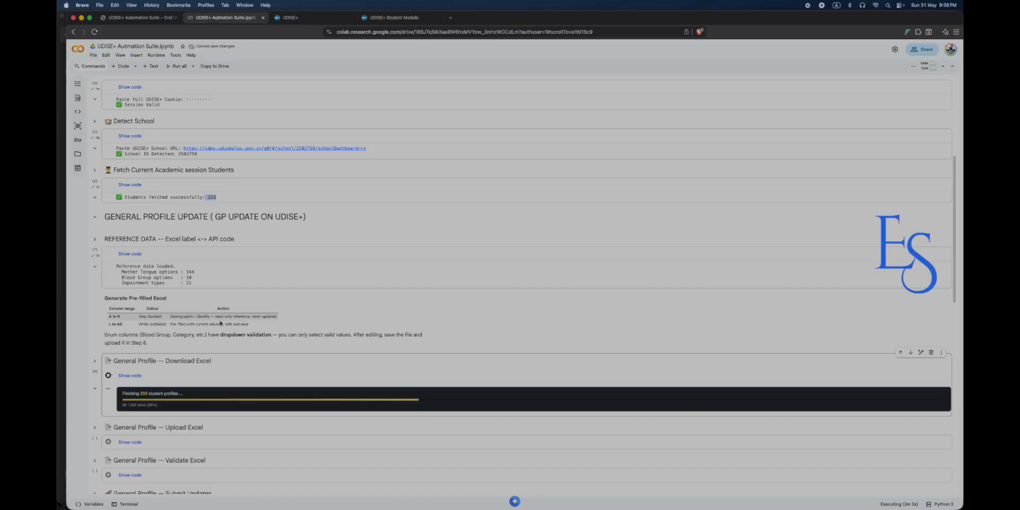
scroll(290, 322, down, 1)
scroll(290, 322, up, 5)
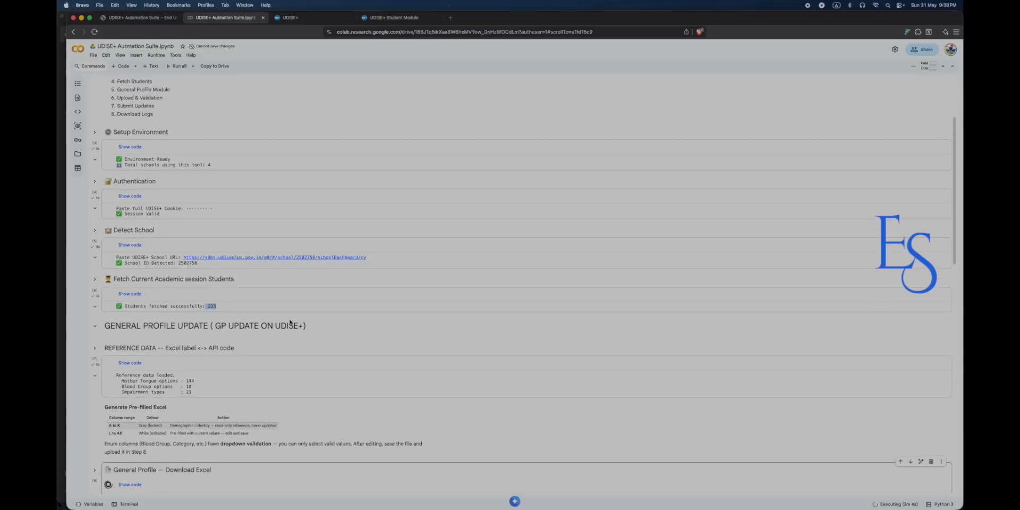
scroll(290, 321, up, 1)
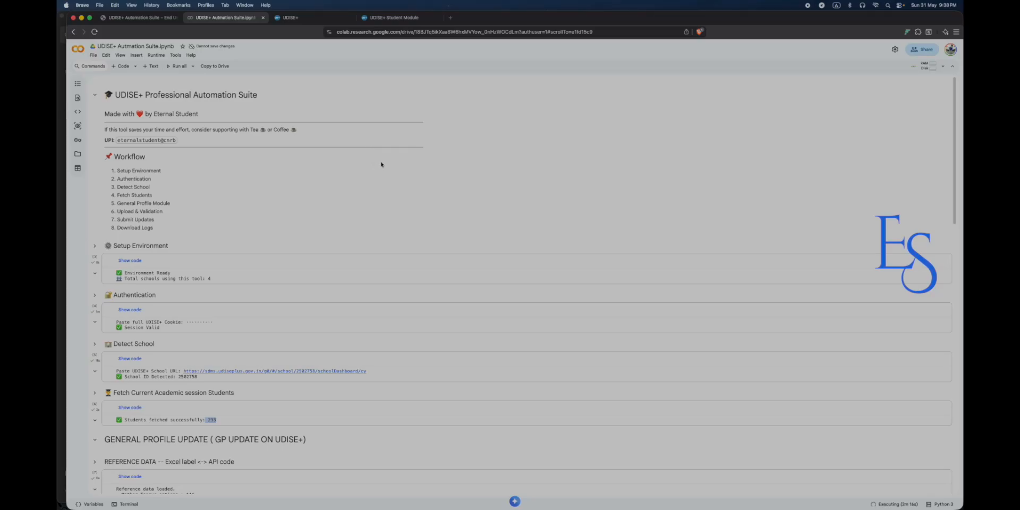
scroll(366, 192, down, 3)
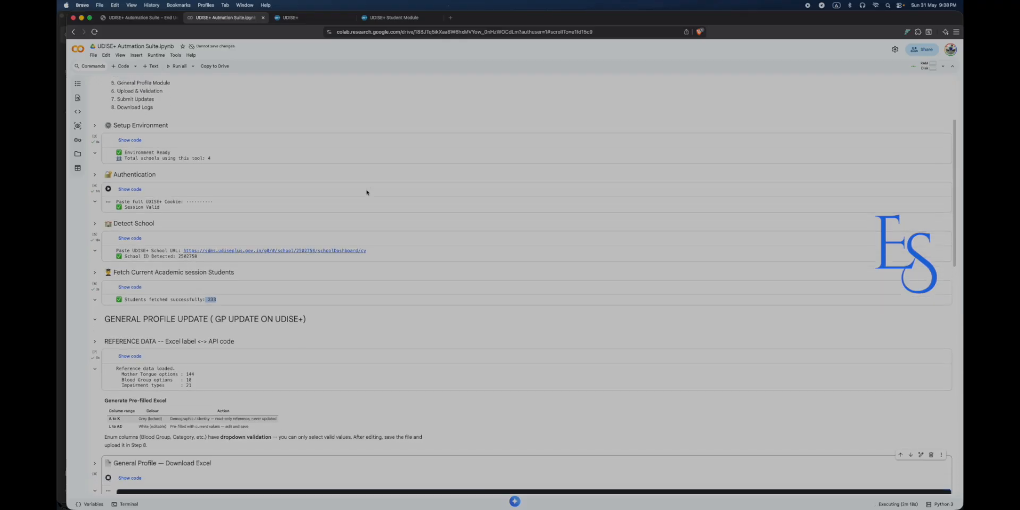
scroll(366, 192, up, 3)
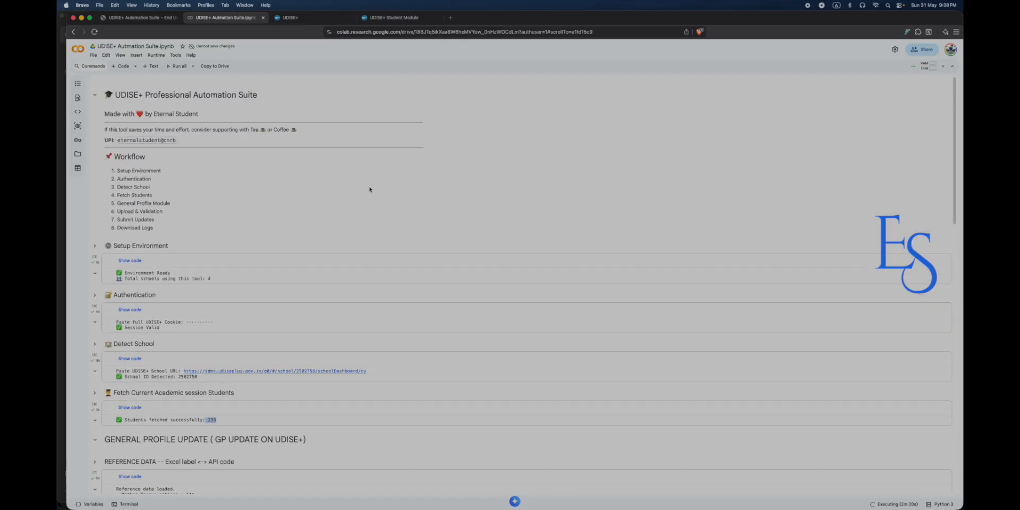
scroll(367, 191, down, 1)
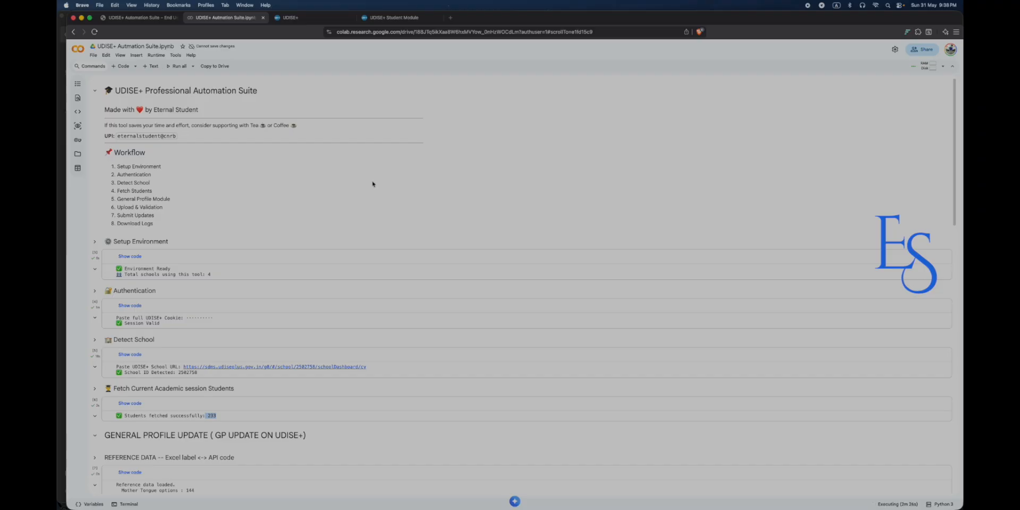
scroll(372, 183, up, 1)
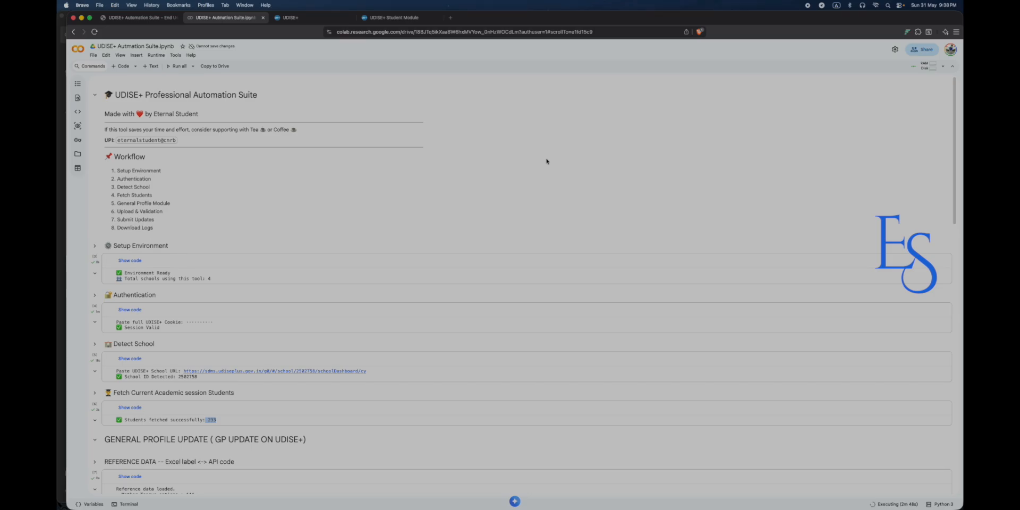
scroll(546, 161, down, 6)
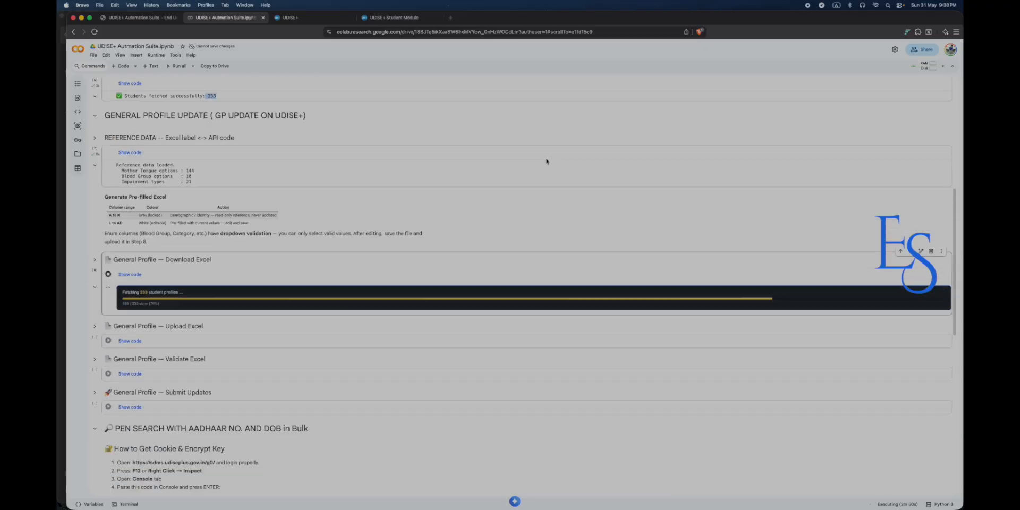
scroll(547, 161, down, 5)
scroll(547, 161, up, 4)
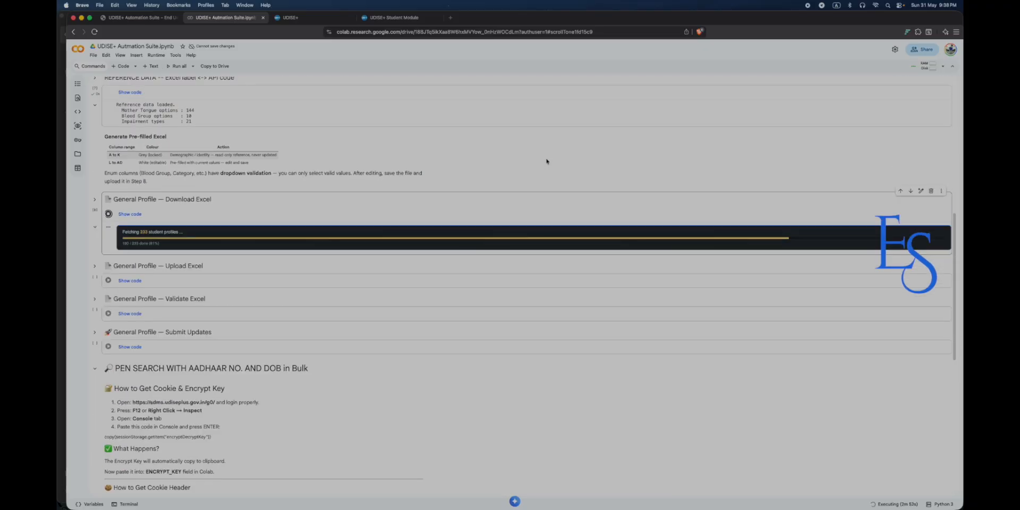
scroll(547, 160, down, 1)
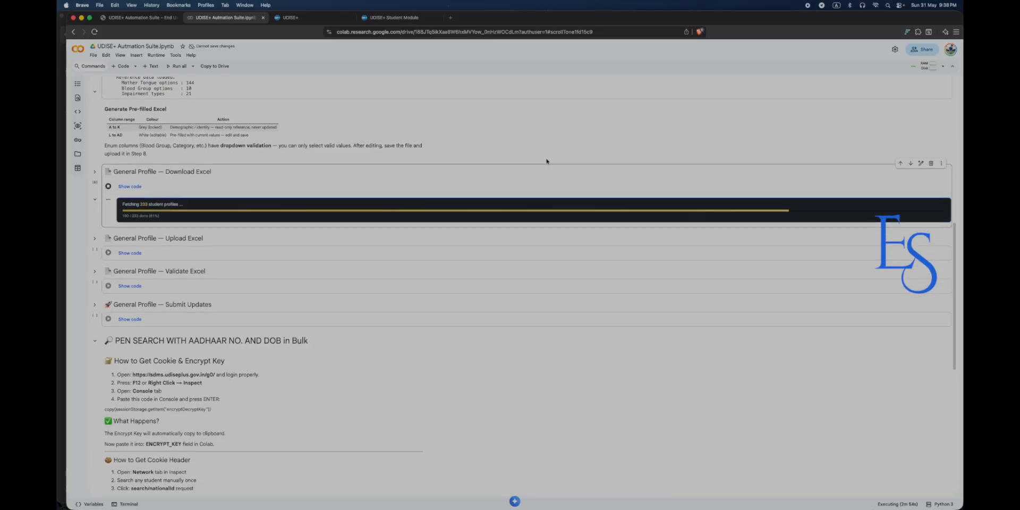
scroll(546, 161, down, 3)
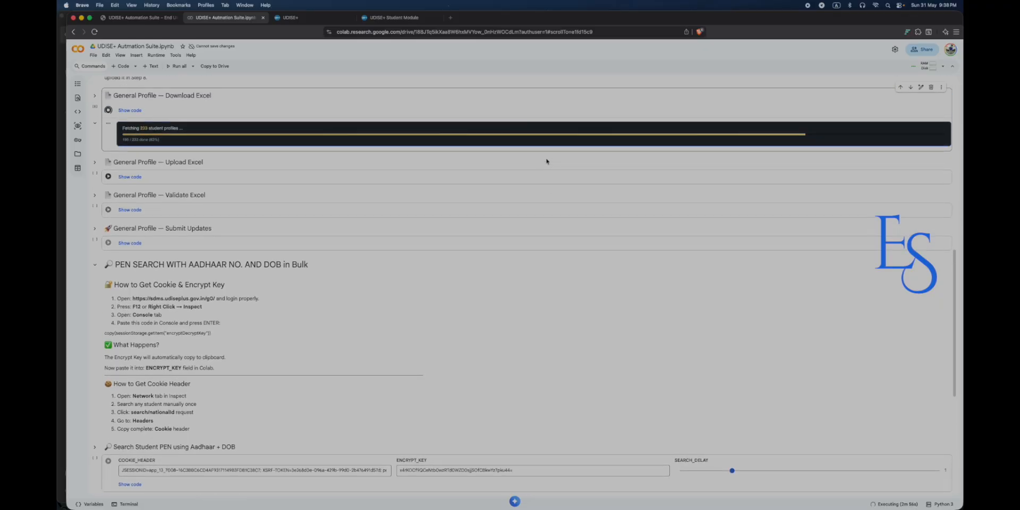
scroll(547, 161, up, 2)
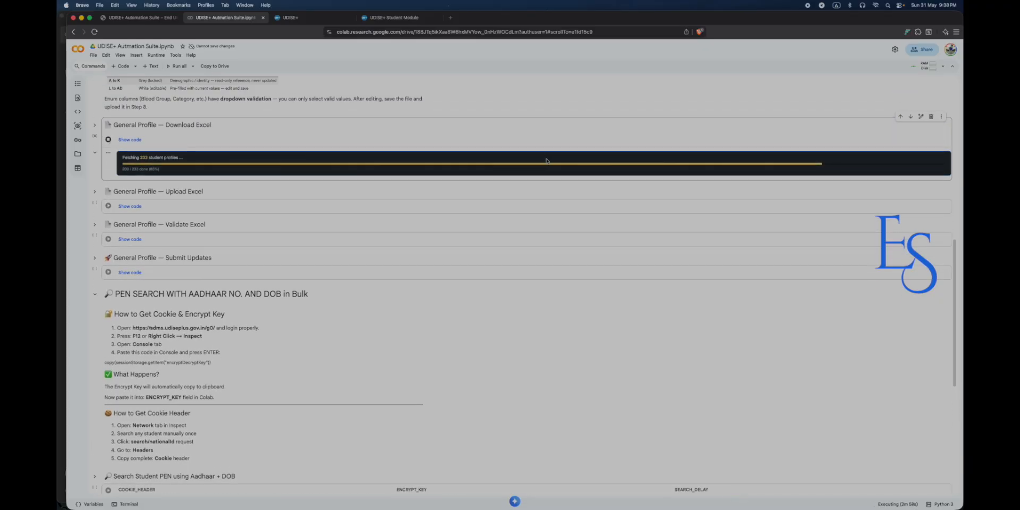
scroll(543, 181, down, 3)
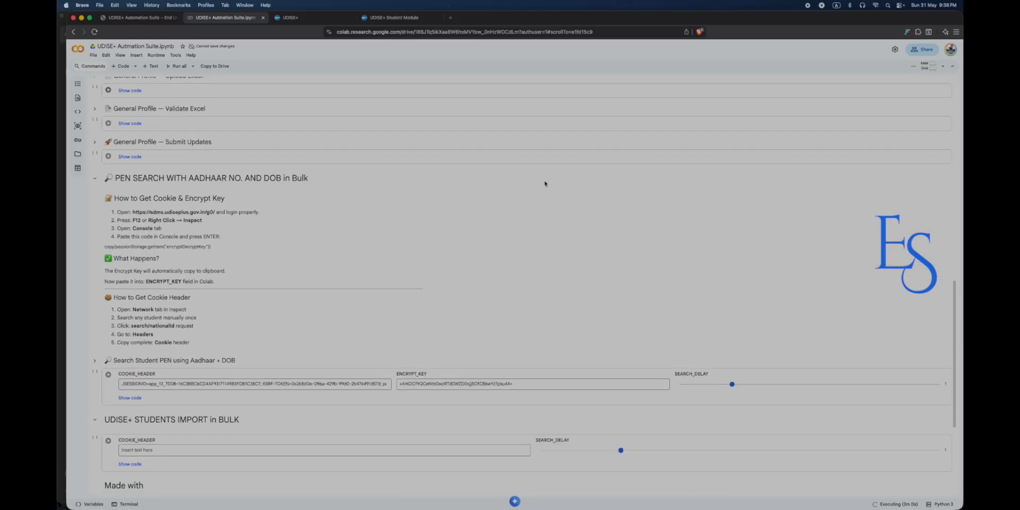
scroll(544, 181, down, 1)
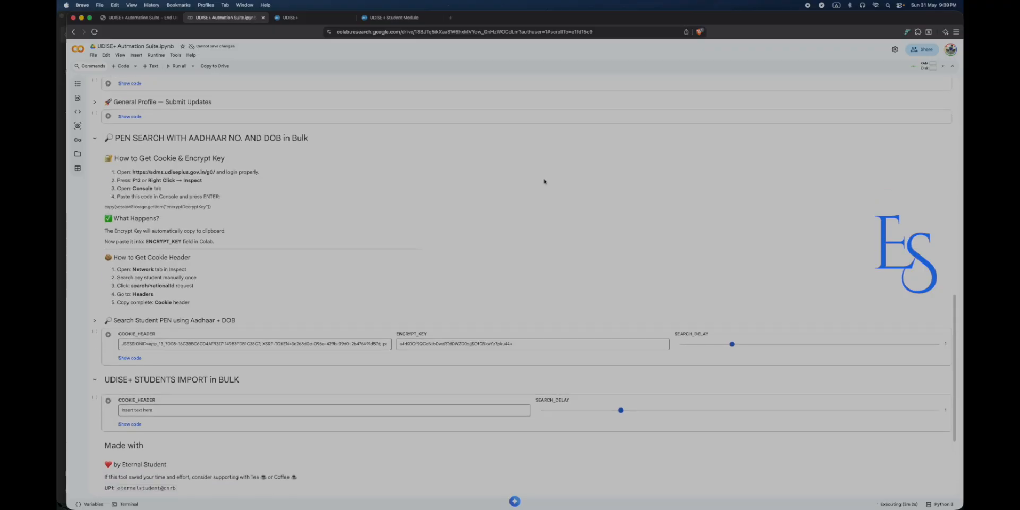
scroll(543, 181, up, 8)
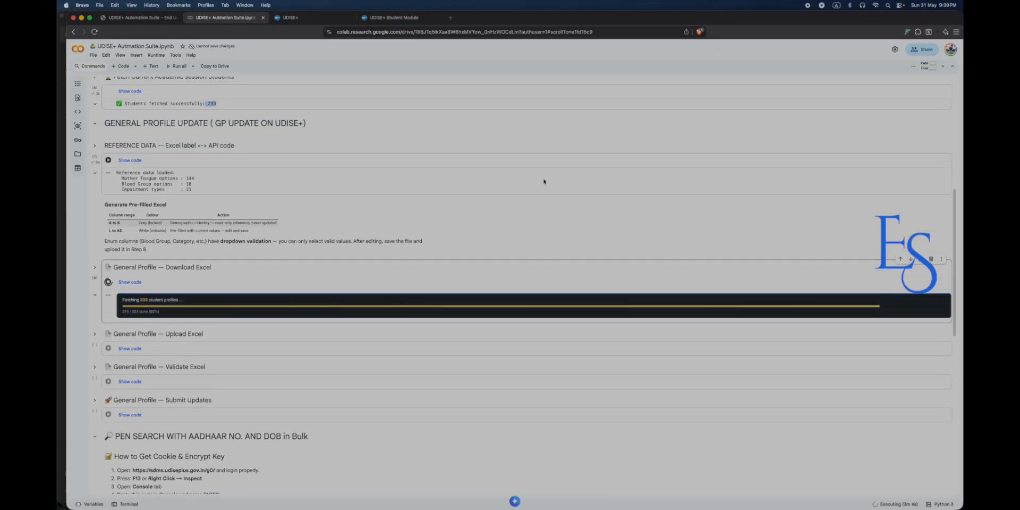
scroll(544, 181, up, 5)
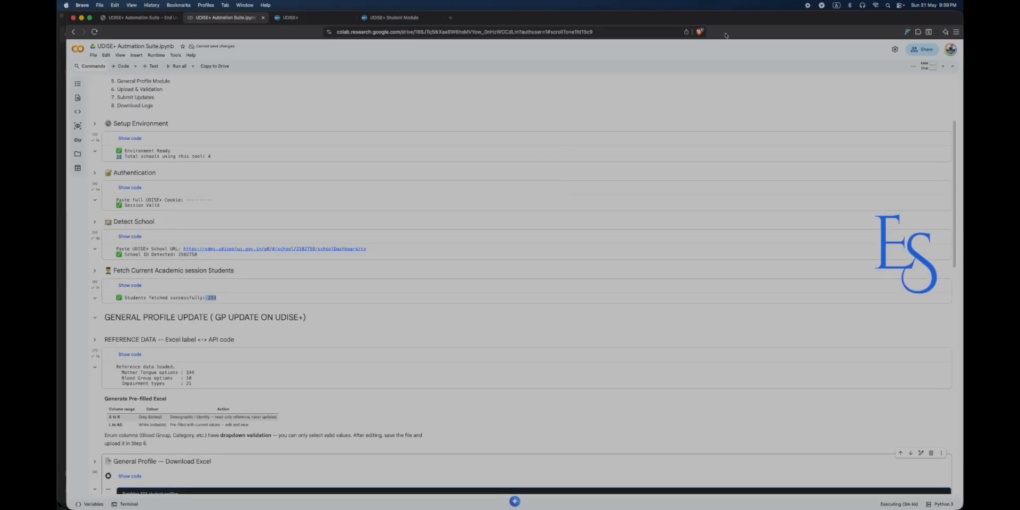